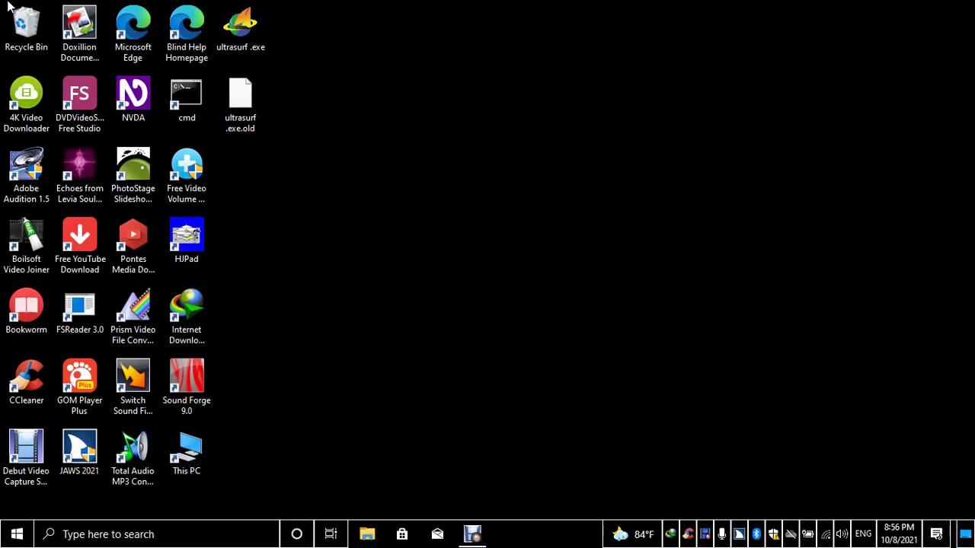
key("super+r")
type("www")
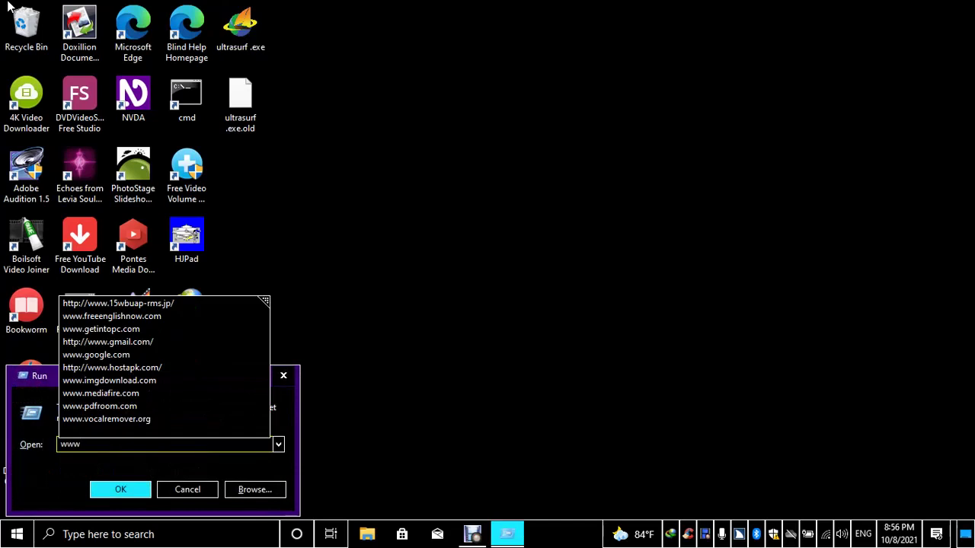
type(".google.com")
key("Return")
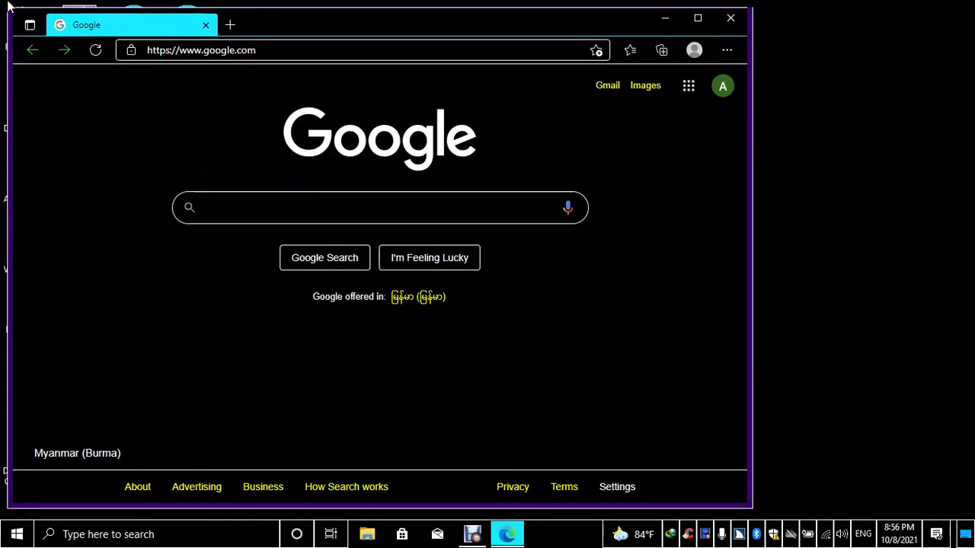
Bring up the screen reader's list of links for the Google homepage and open the Images link.
left_click(381, 208)
left_click(567, 207)
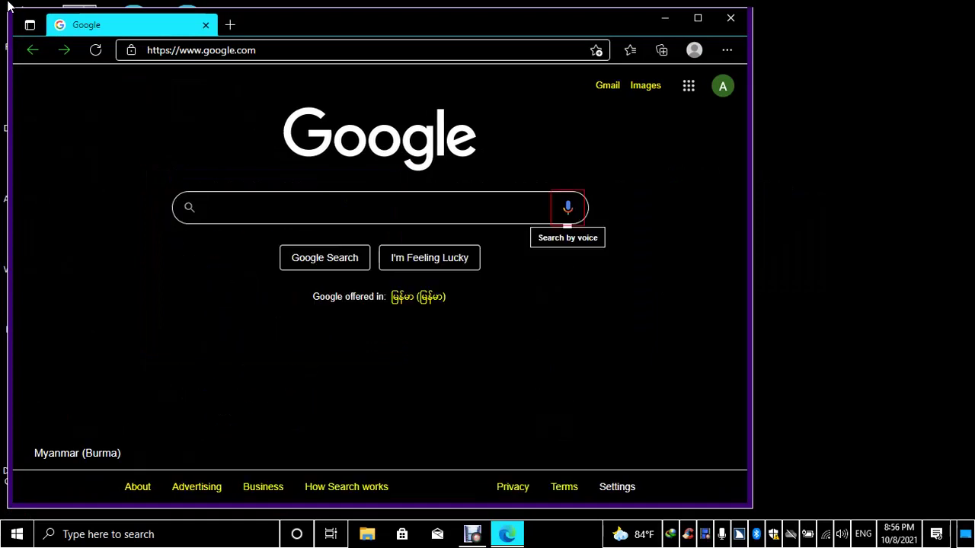
key("Tab")
key("Tab")
key("Tab")
key("Tab")
key("Tab")
key("Tab")
key("Insert+F7")
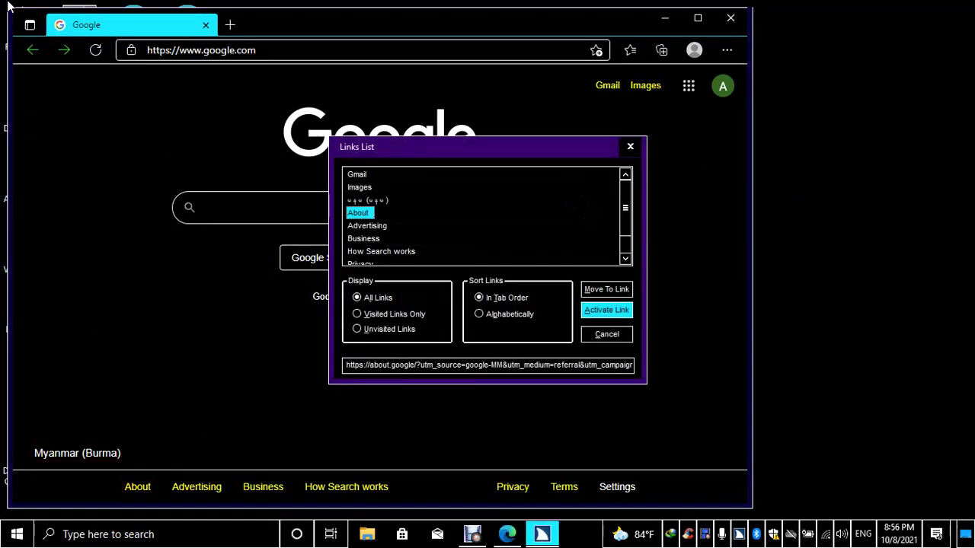
key("i")
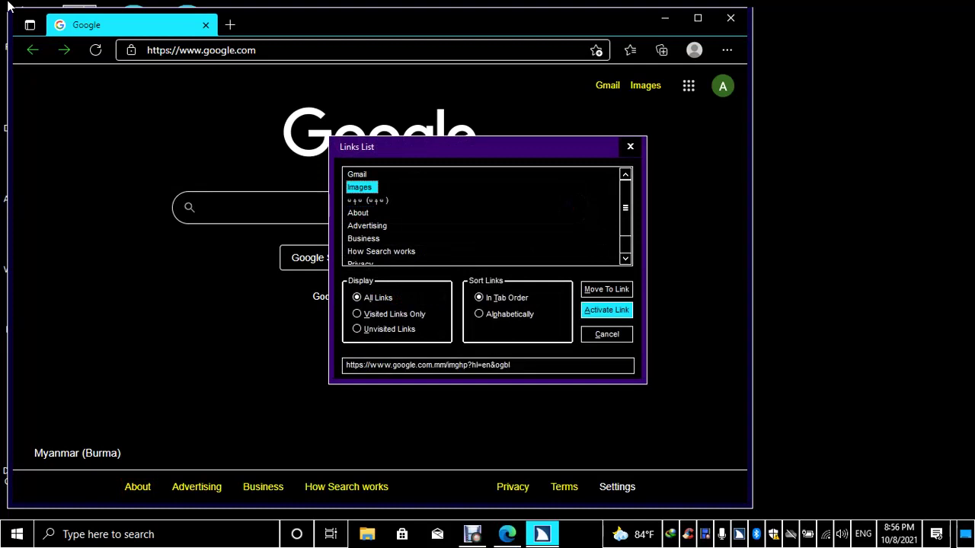
key("Return")
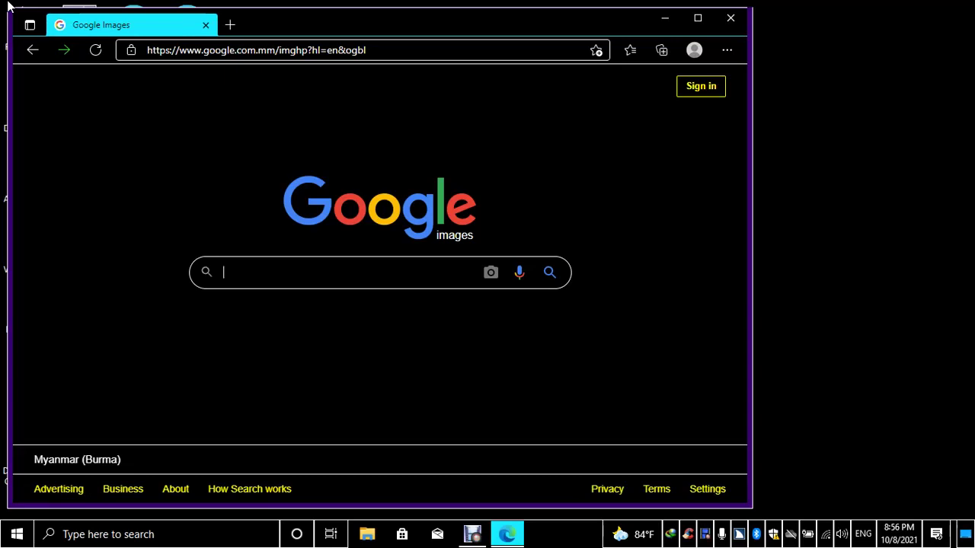
type("beaut")
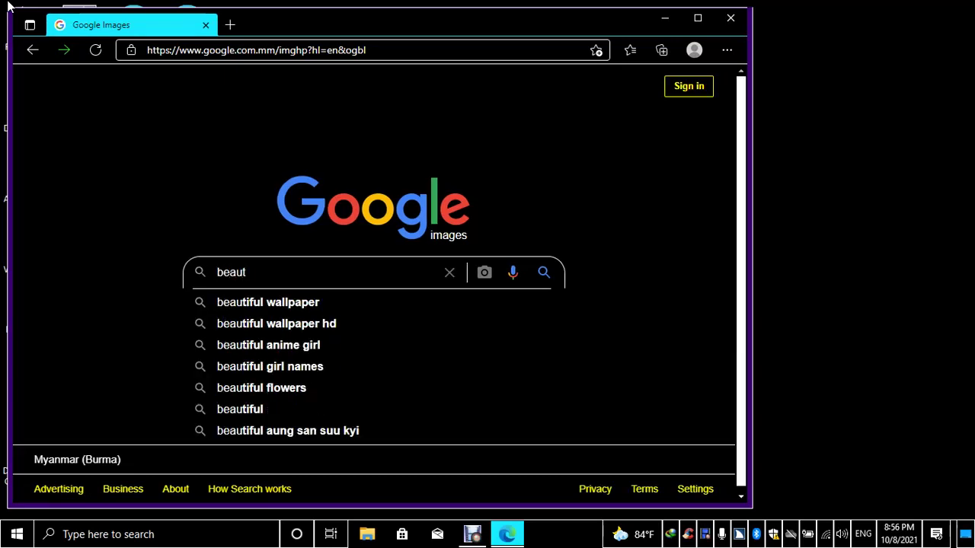
type("iful sunset")
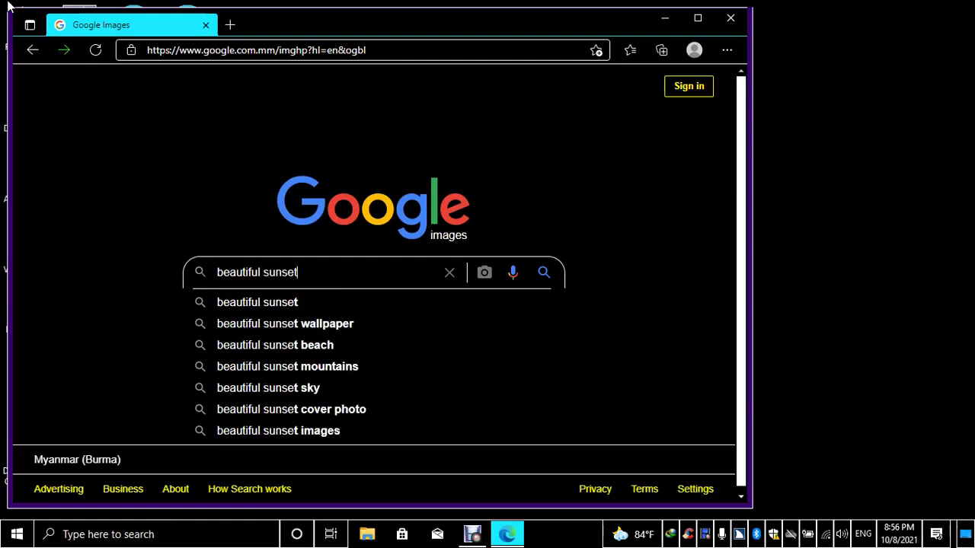
type(" images")
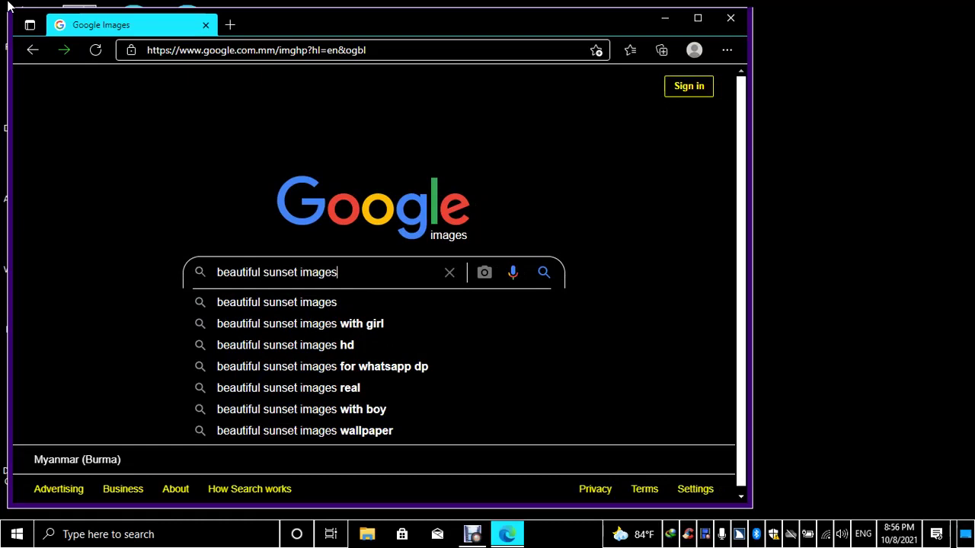
key("ctrl+a")
key("BackSpace")
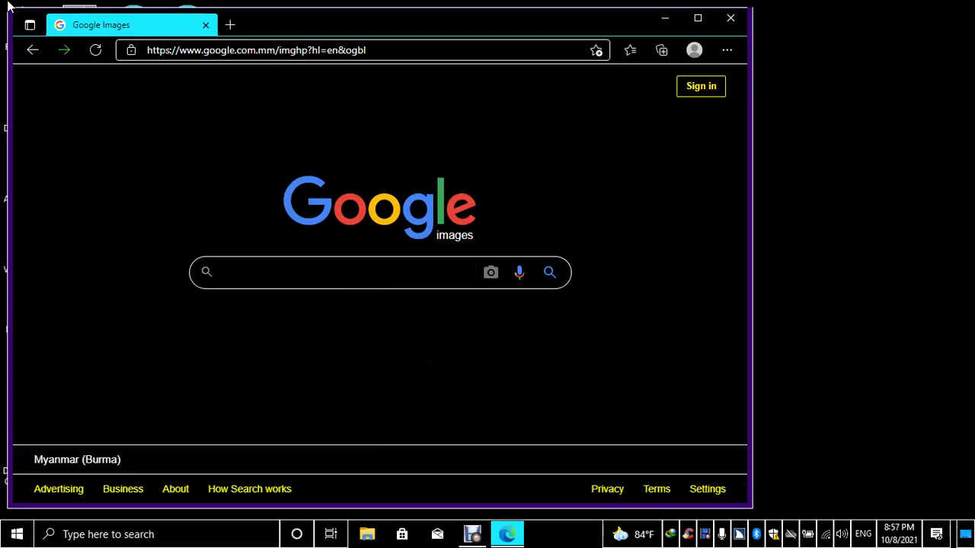
Search Google Images for "beautiful moonlight images".
type("be")
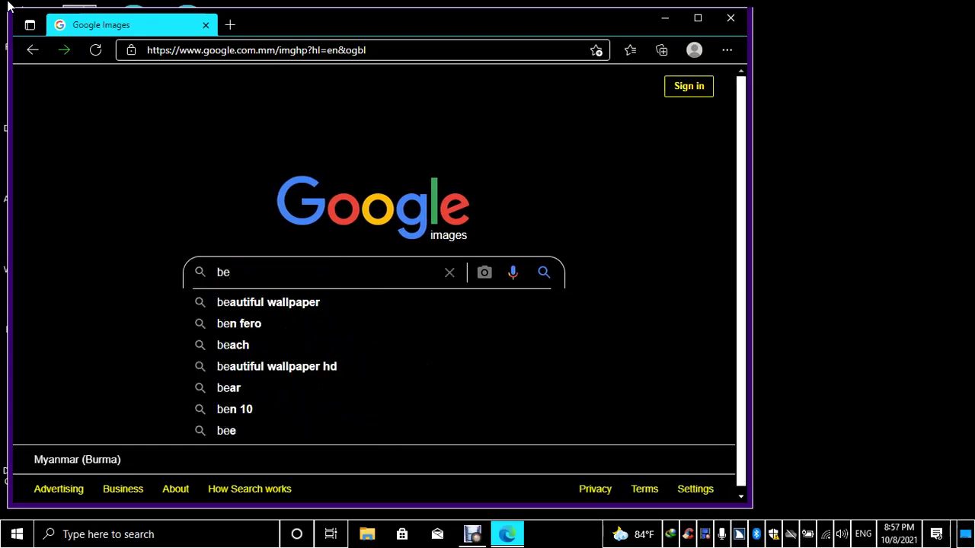
type("autiful night time")
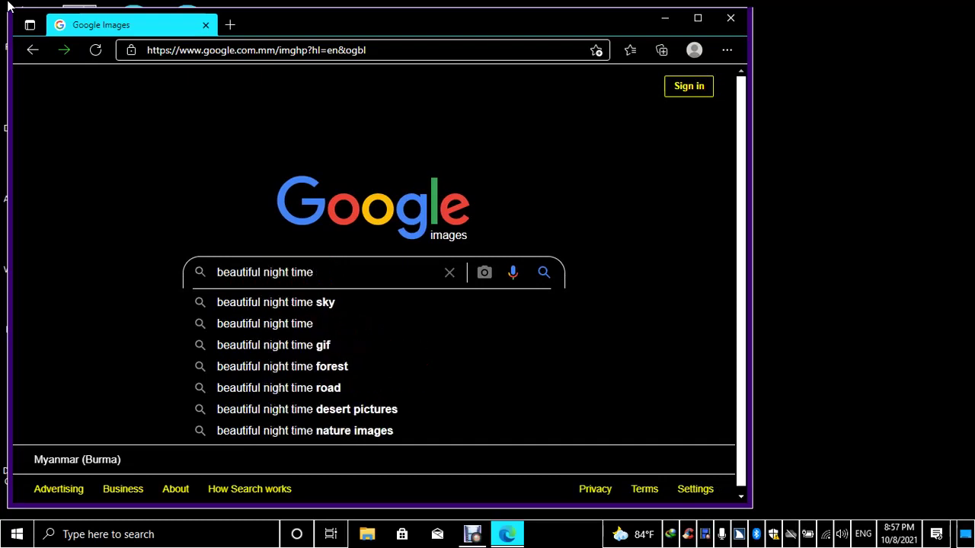
key("BackSpace")
key("BackSpace")
key("BackSpace")
key("BackSpace")
key("BackSpace")
key("BackSpace")
key("BackSpace")
key("BackSpace")
key("BackSpace")
key("BackSpace")
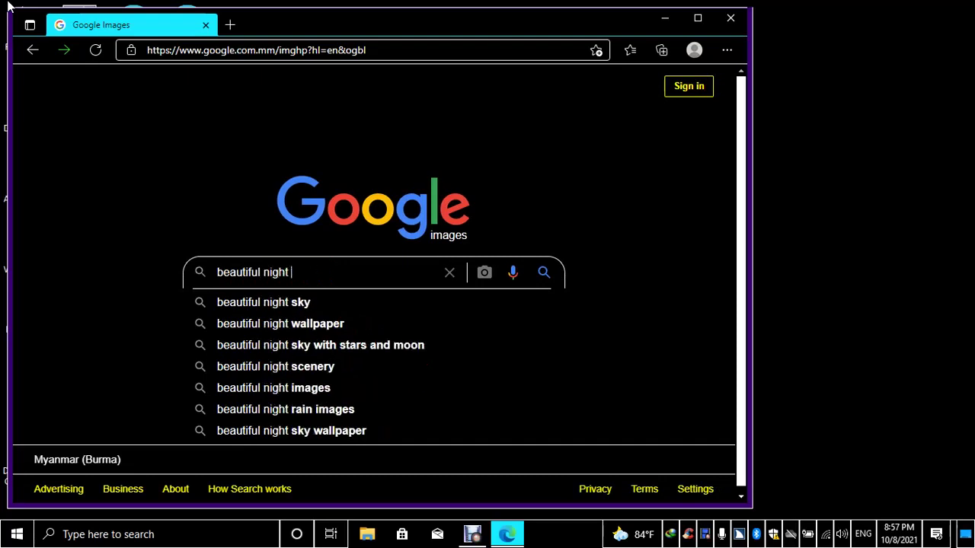
type("moonlight")
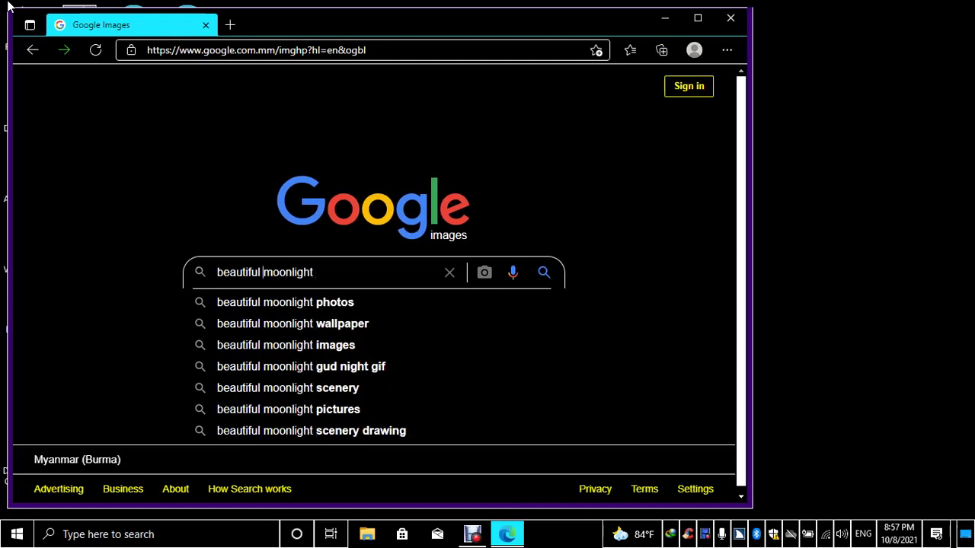
key("ctrl+Left")
type("images")
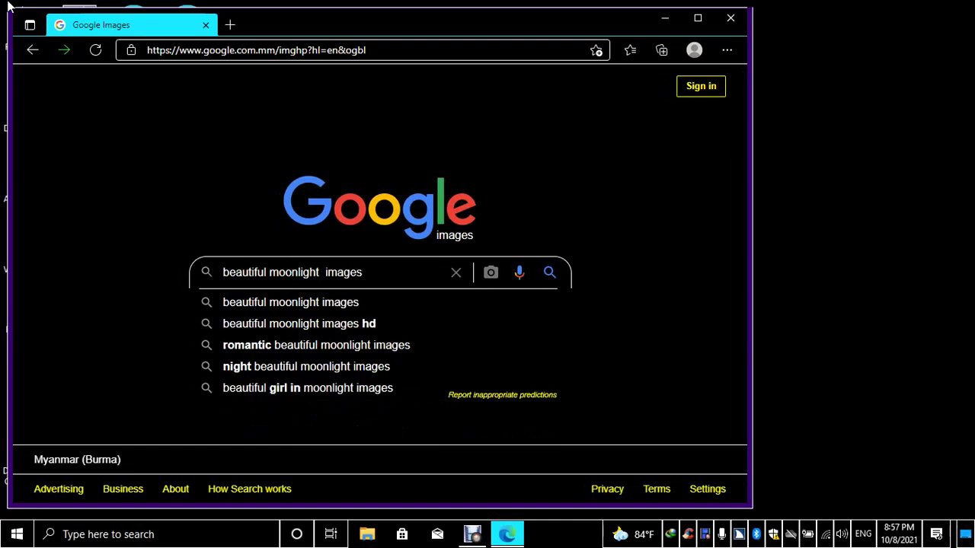
key("Return")
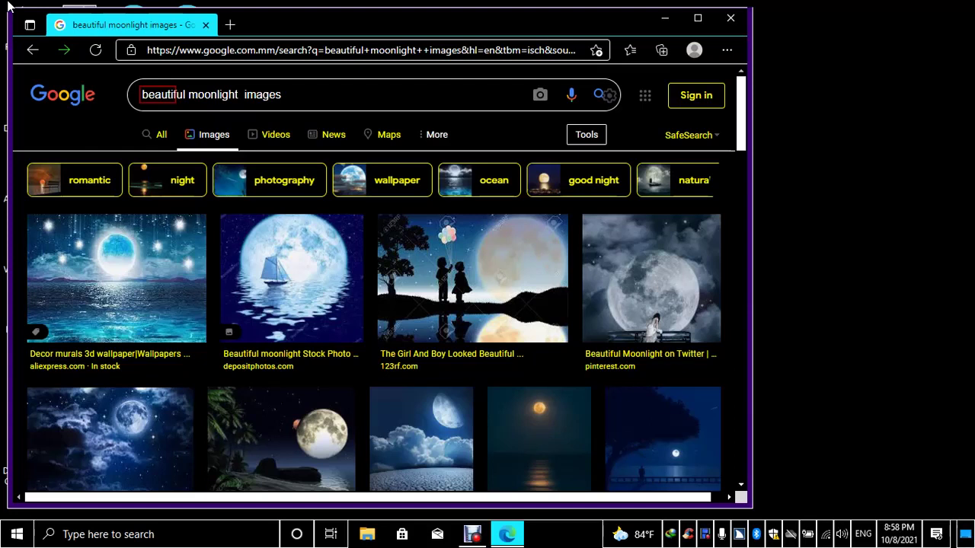
Copy the full web address of the moonlight image results and close the browser window.
key("ctrl+l")
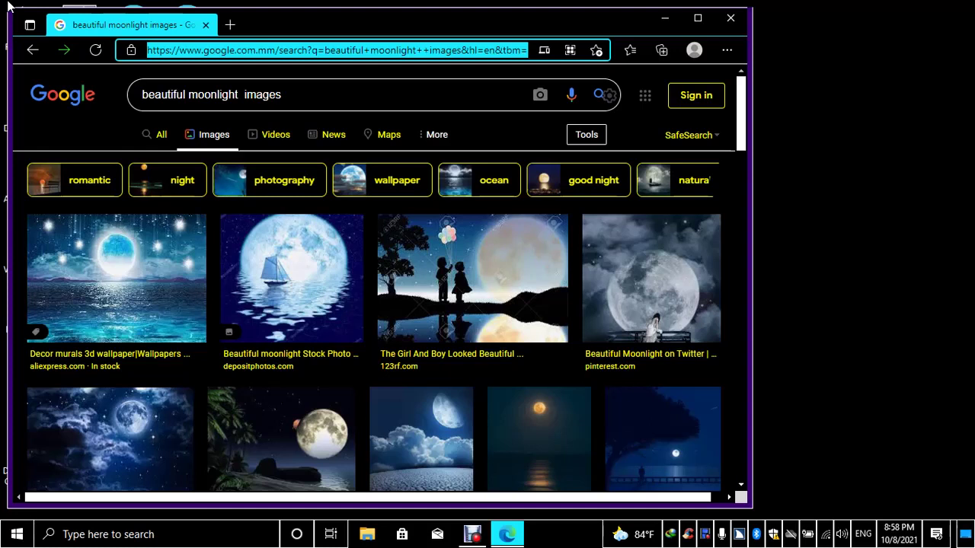
key("alt+F4")
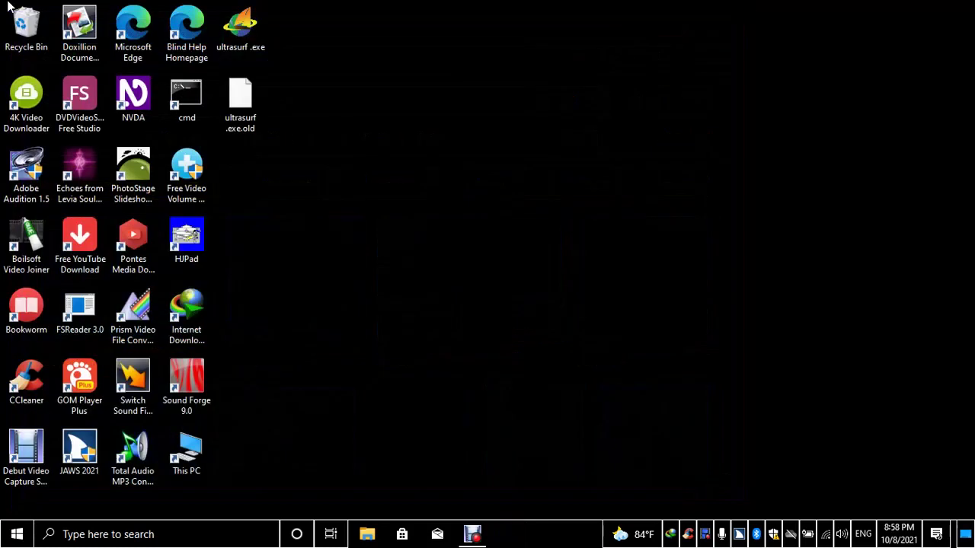
key("super+r")
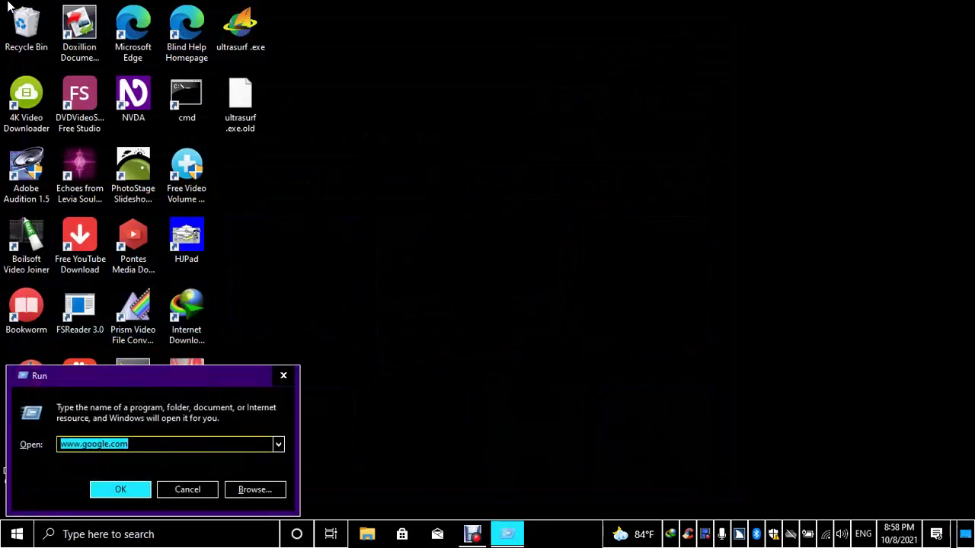
type("http")
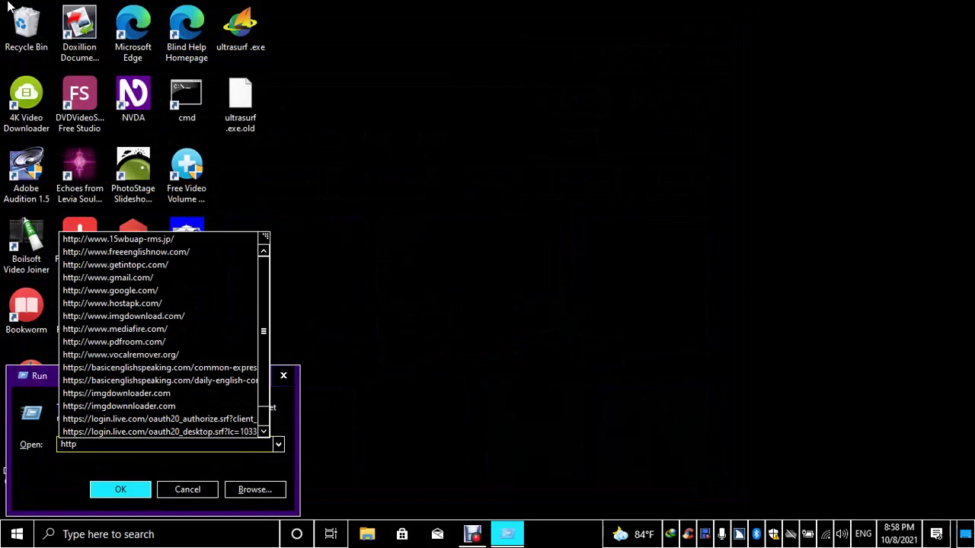
type("s://im")
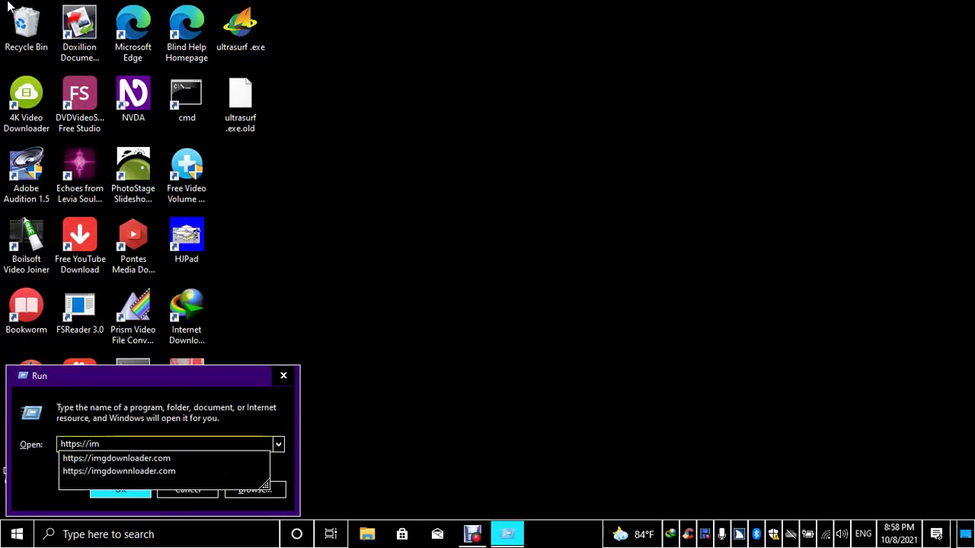
type("gdownloader")
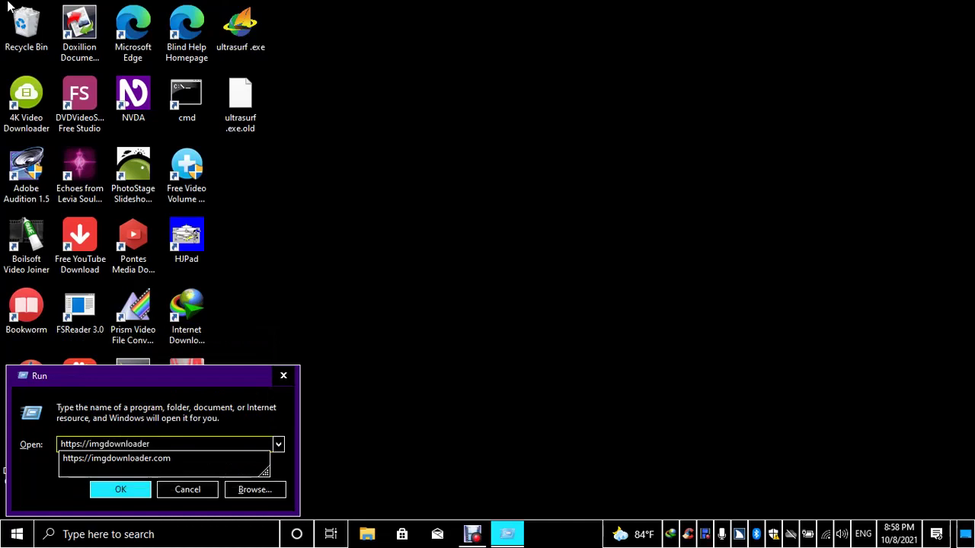
type(".")
key("BackSpace")
type(".com")
key("Return")
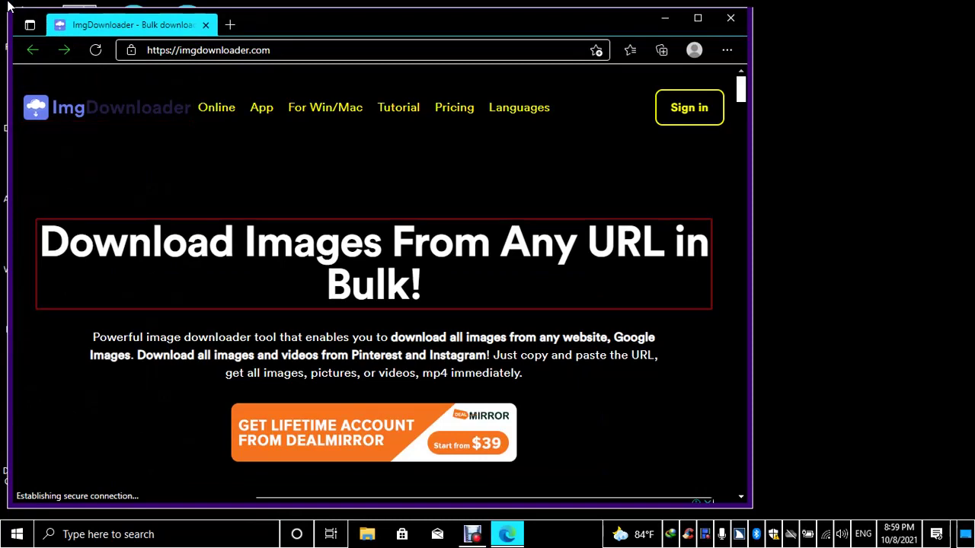
Examine the page's headings for the website, Google, Instagram and Pinterest image downloaders, and the Pinterest download description.
key("h")
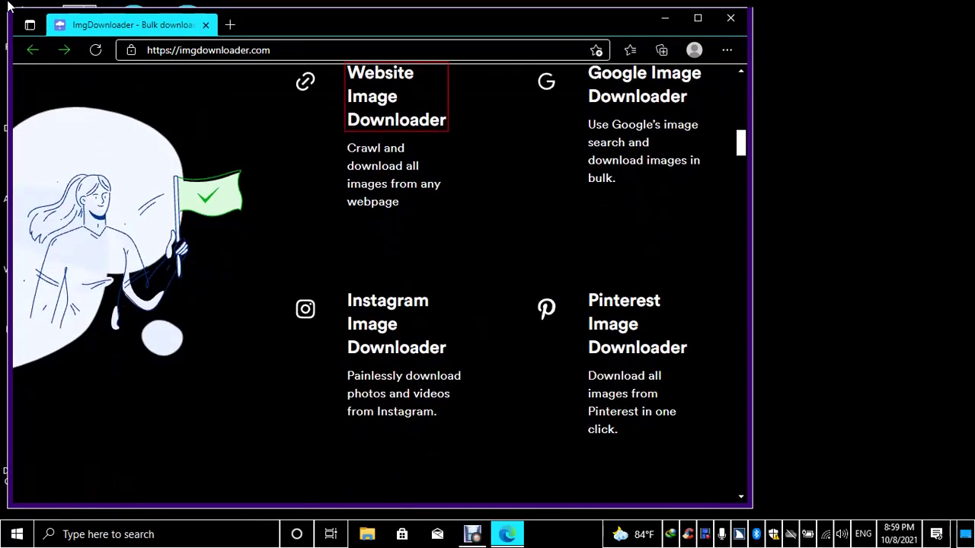
key("h")
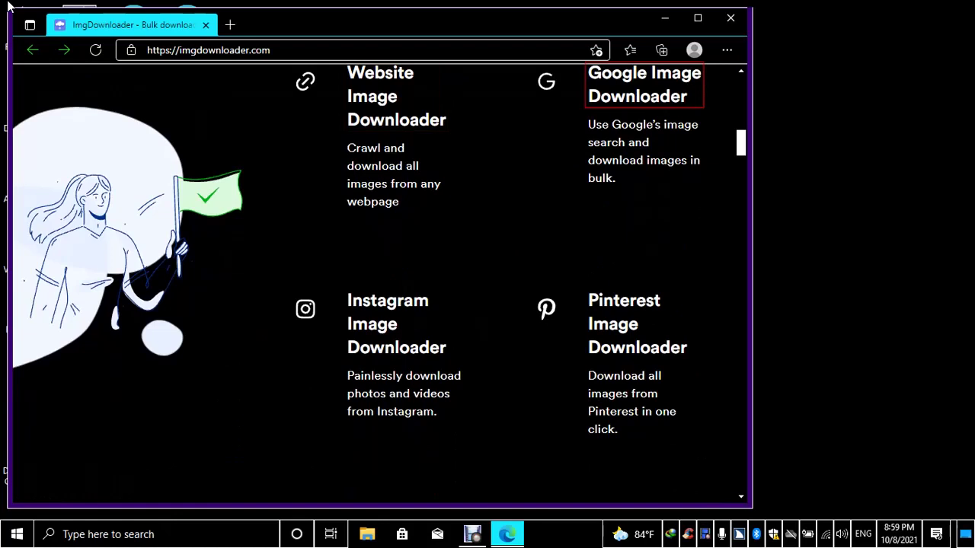
key("h")
key("h")
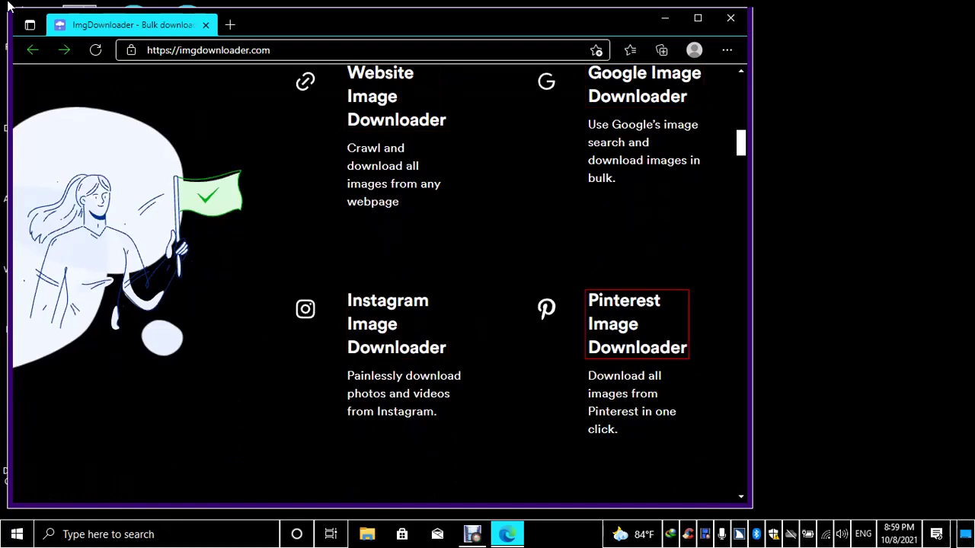
key("h")
key("h")
key("h")
key("h")
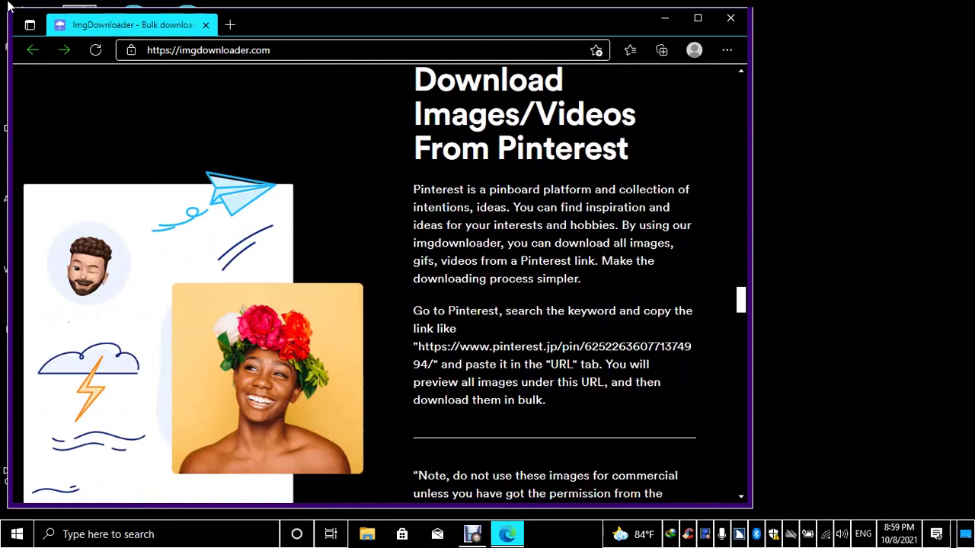
key("Down")
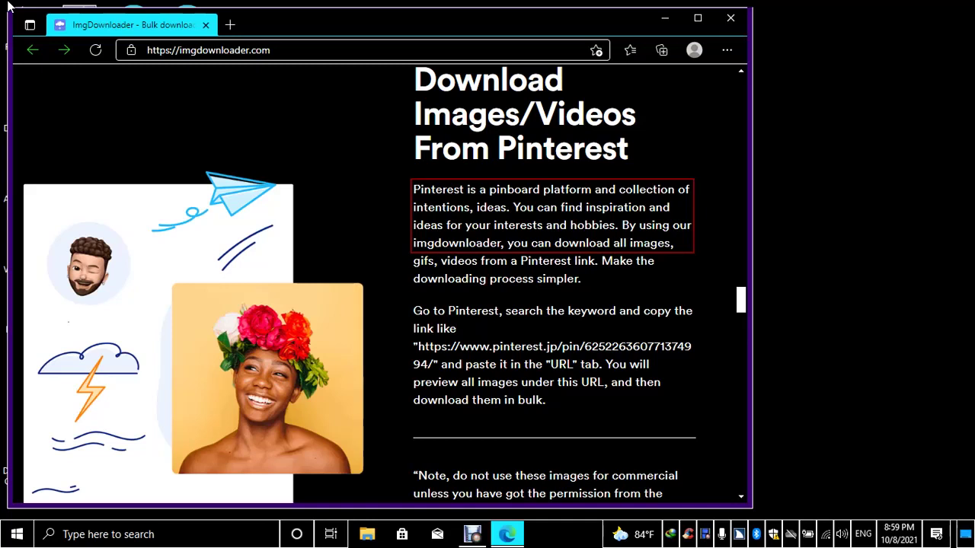
Paste the copied Google Images results address into the ImgDownloader URL field and submit it.
key("Home")
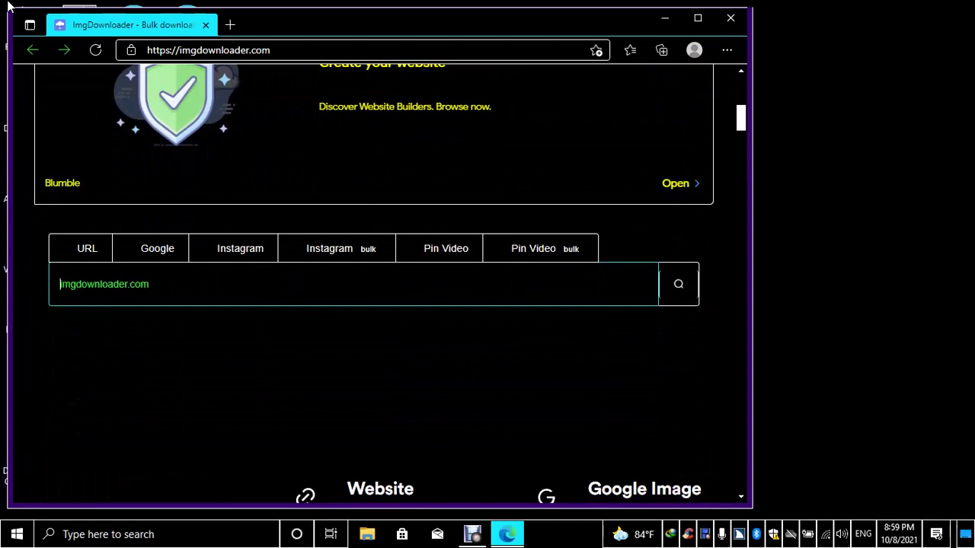
key("ctrl+v")
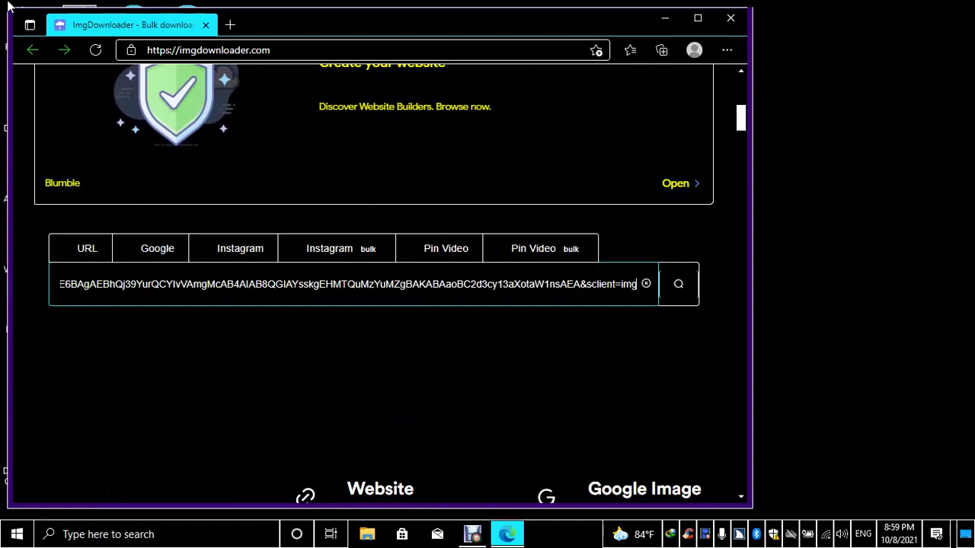
key("Return")
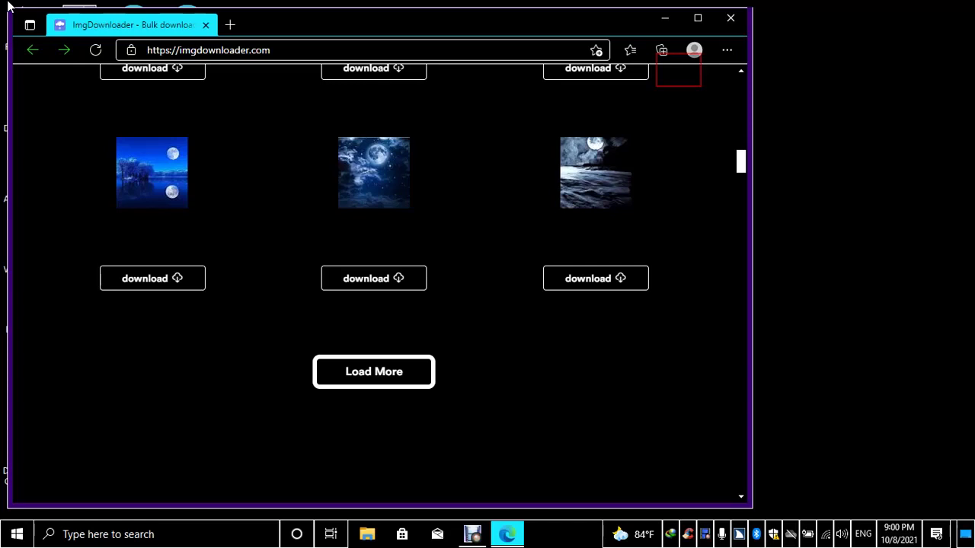
Download all the retrieved moonlight images at once with Download All.
key("Page_Down")
key("Home")
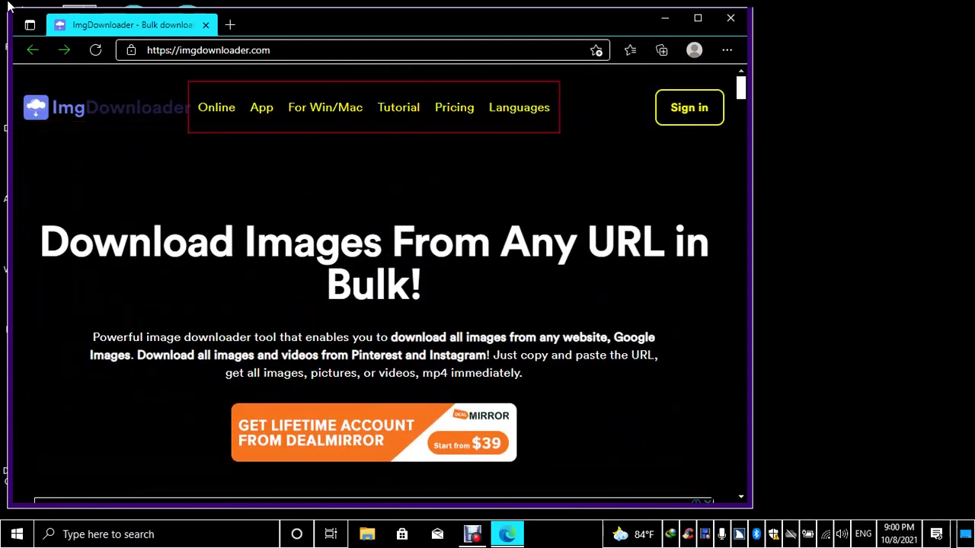
key("Page_Down")
key("Tab")
key("Tab")
key("shift+Tab")
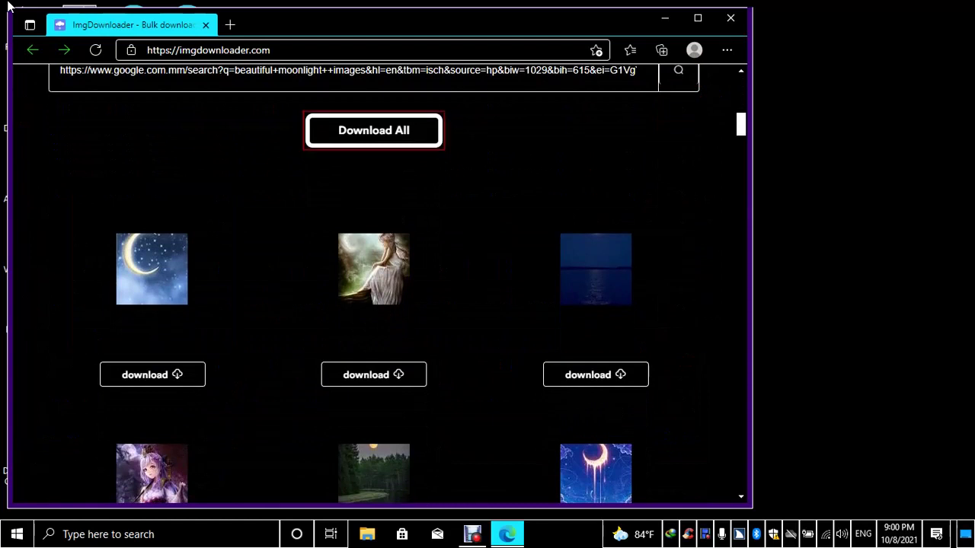
key("Tab")
key("shift+Tab")
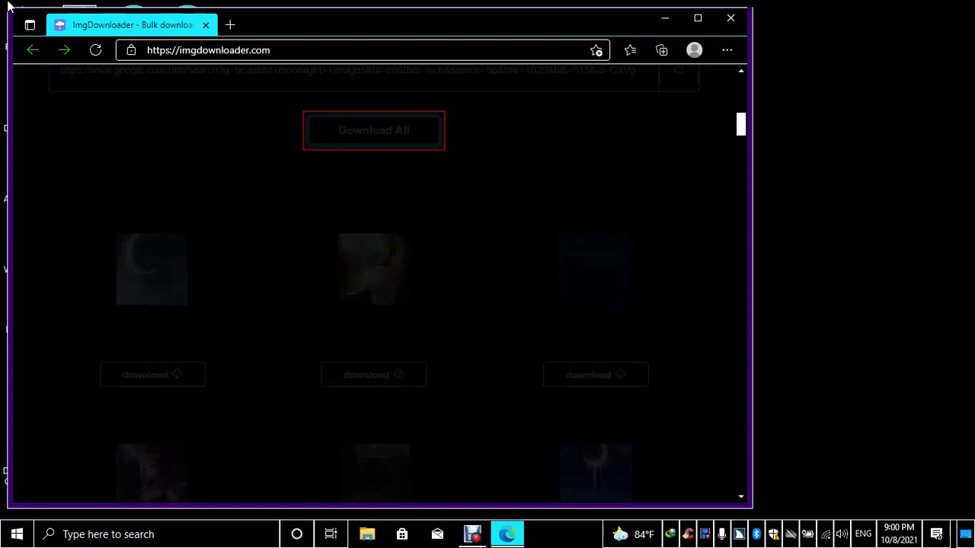
Examine the ImgDownloader page's feature headings, URL field area and introductory section while the archive is being prepared.
key("Tab")
key("Tab")
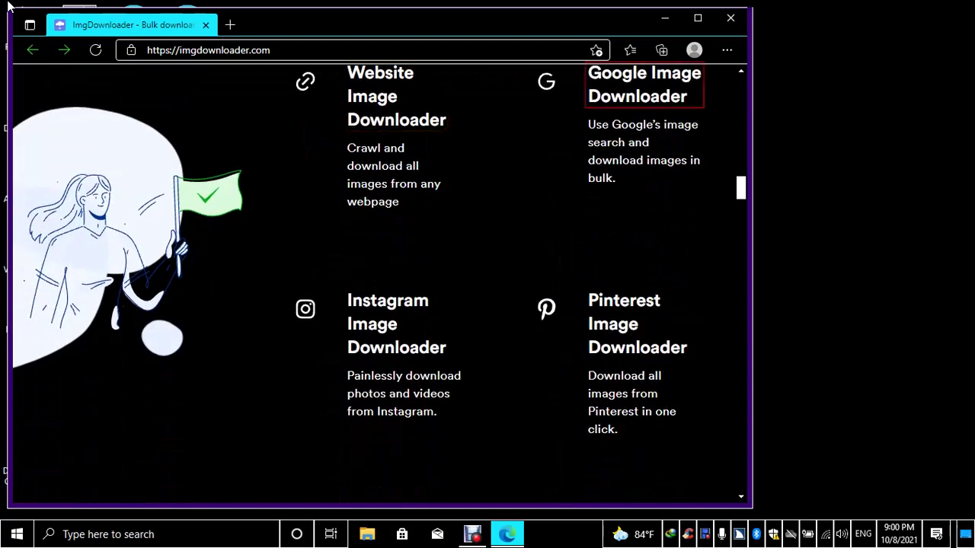
key("Tab")
key("Tab")
key("Tab")
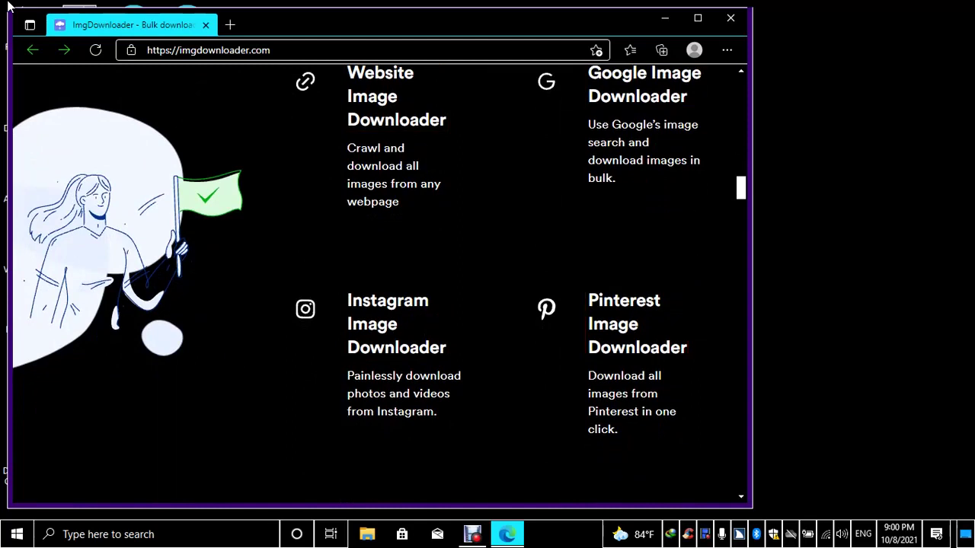
key("Tab")
key("Tab")
key("Tab")
key("Tab")
key("Tab")
key("Tab")
key("shift+Tab")
key("shift+Tab")
key("shift+Tab")
key("shift+Tab")
key("shift+Tab")
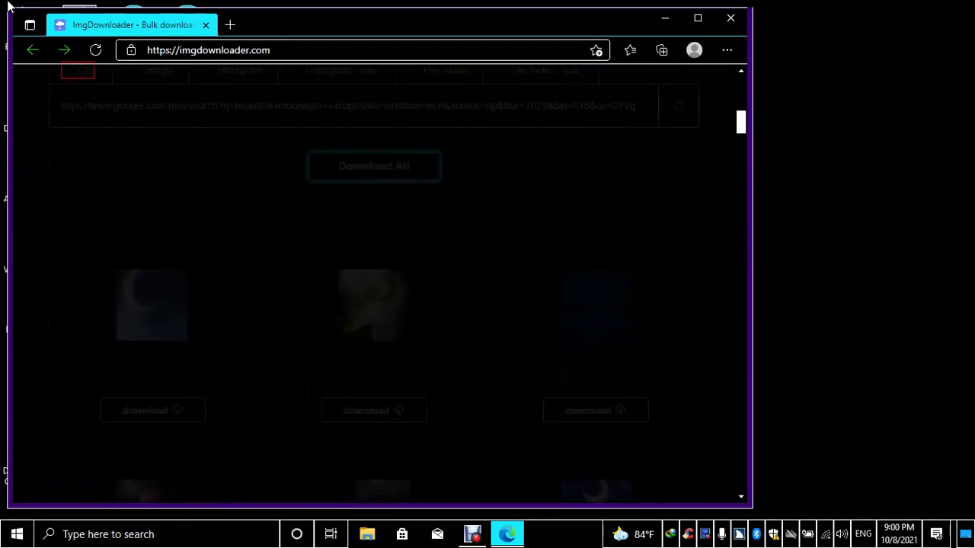
key("shift+Tab")
key("shift+Tab")
key("shift+Tab")
key("shift+Tab")
key("shift+Tab")
key("shift+Tab")
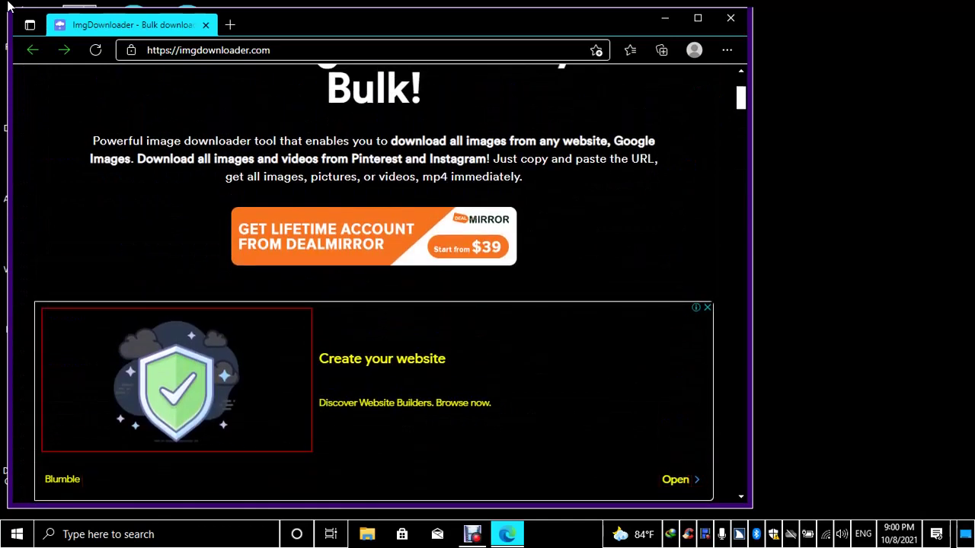
key("shift+Tab")
key("shift+Tab")
key("shift+Tab")
key("shift+Tab")
key("Tab")
key("Tab")
key("Tab")
key("Tab")
key("Tab")
key("Tab")
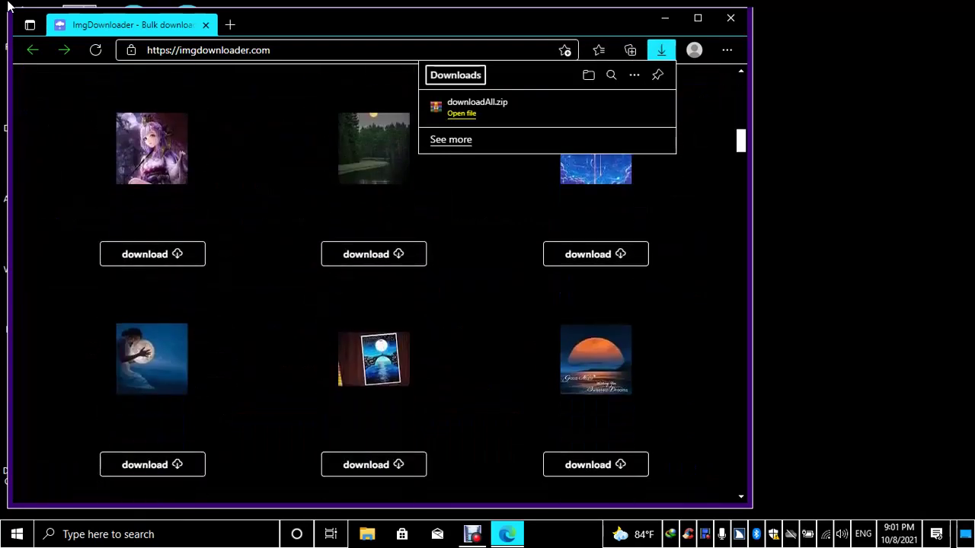
Review the retrieved moonlight images and their individual download options down to Load More.
key("Tab")
key("Tab")
key("Tab")
key("Tab")
key("Tab")
key("Tab")
key("Tab")
key("Tab")
key("Tab")
key("Tab")
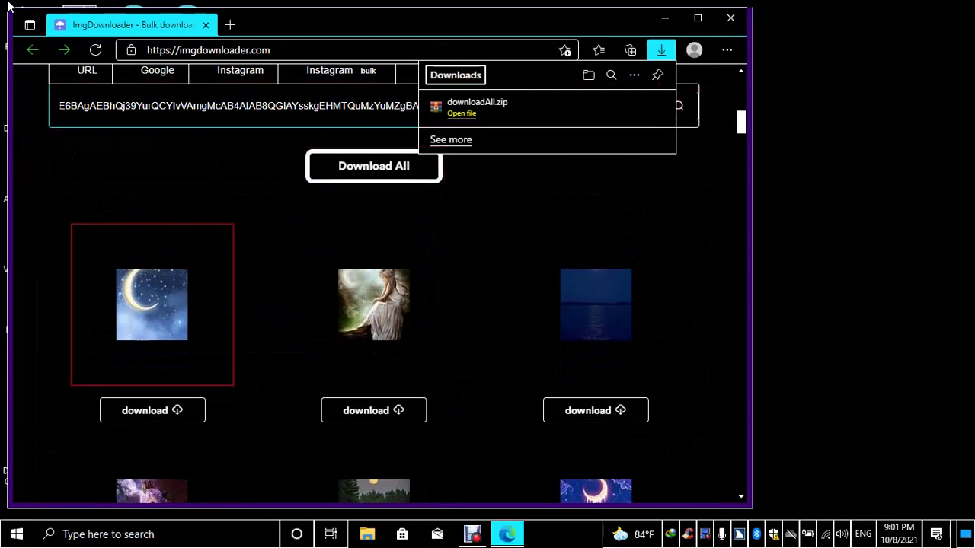
key("Tab")
key("Tab")
key("Tab")
key("Tab")
key("Tab")
key("Tab")
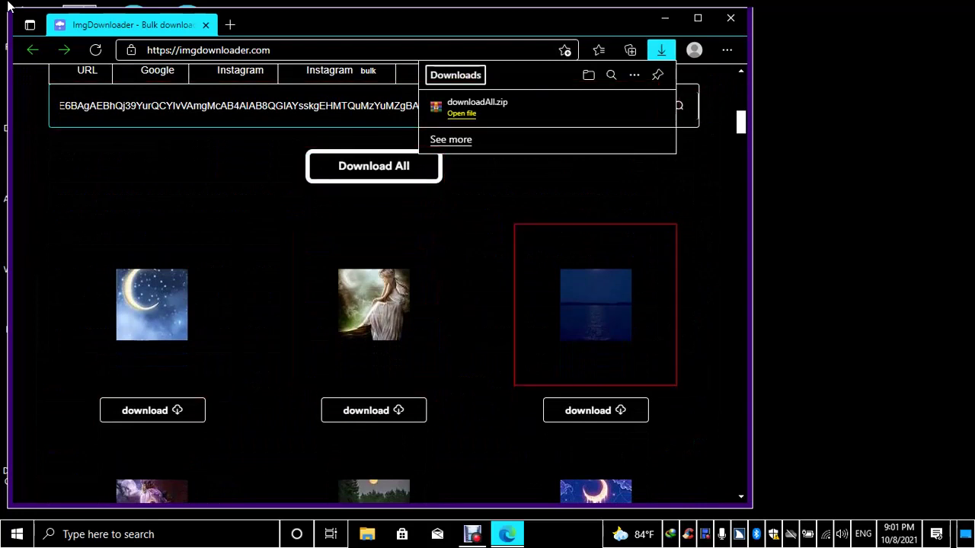
key("Tab")
key("Tab")
key("Tab")
key("Tab")
key("Tab")
key("Tab")
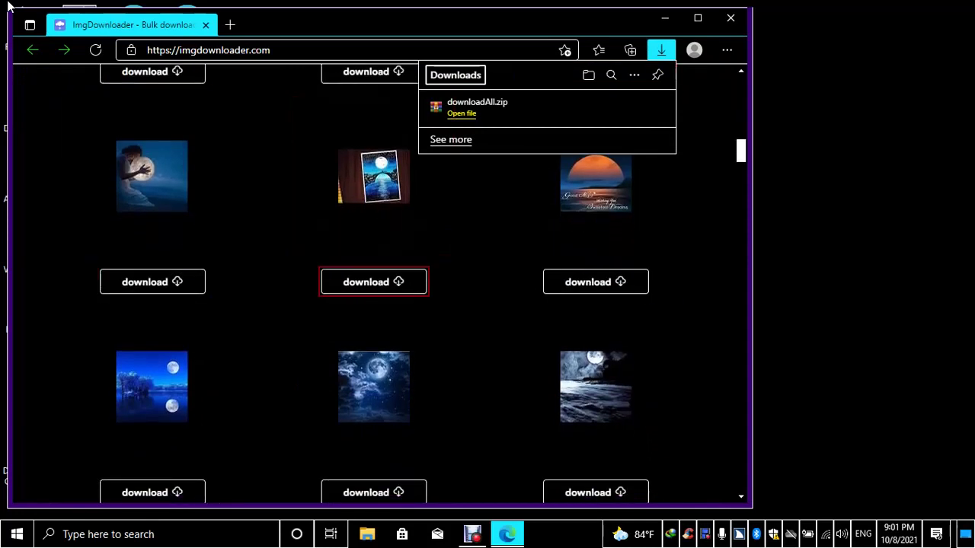
key("Tab")
key("Tab")
key("Tab")
key("Tab")
key("Tab")
key("Tab")
key("Tab")
key("Tab")
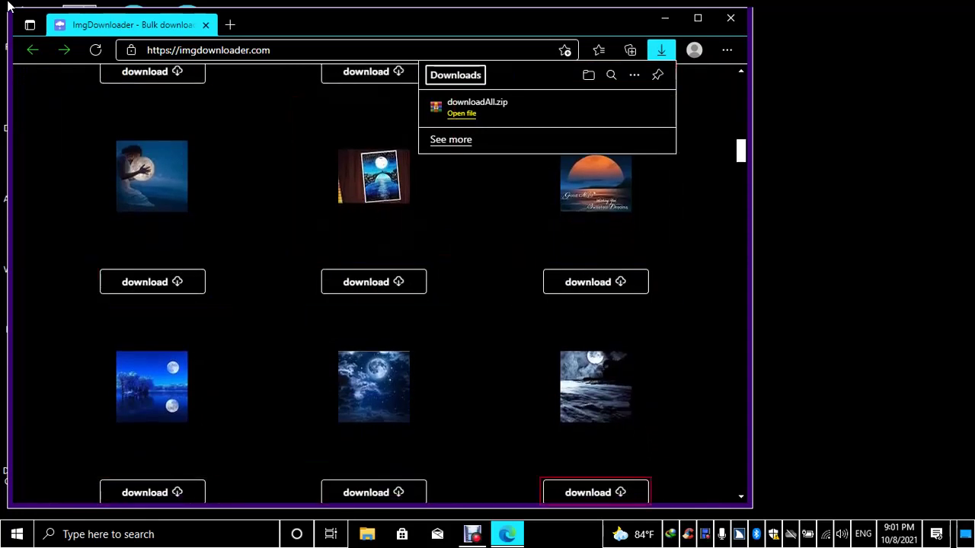
key("Tab")
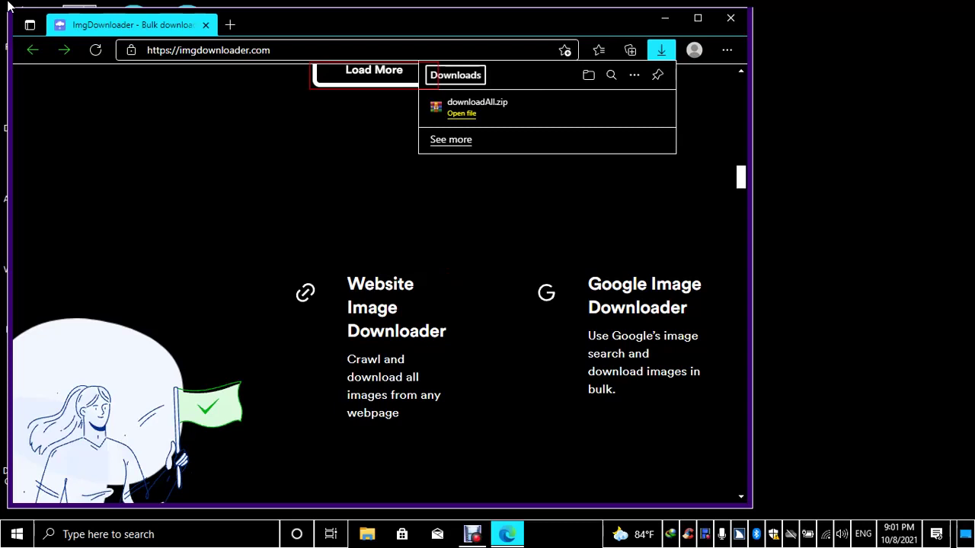
Open the Downloads folder from the Run dialog with the entry downloads.
key("super+r")
type("download")
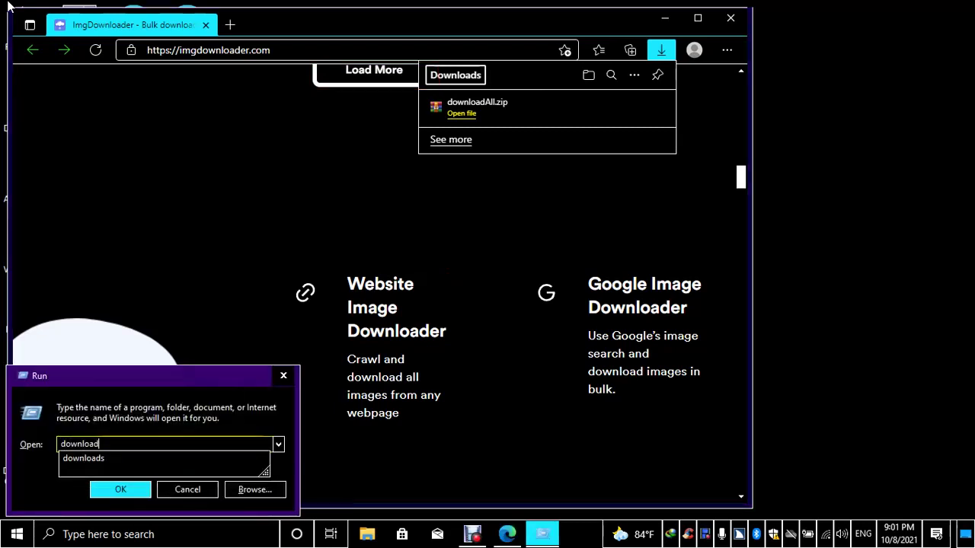
key("Return")
key("Return")
type("downl")
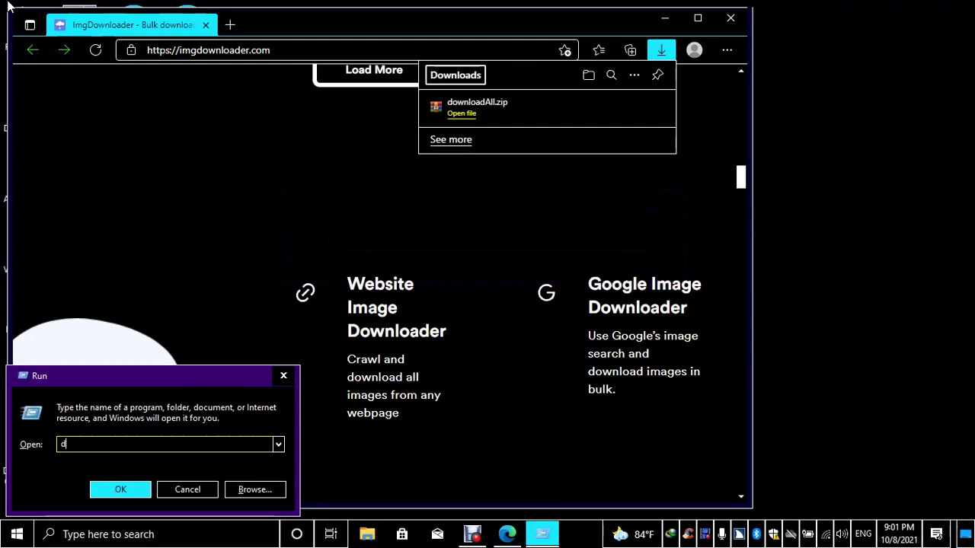
type("oads")
key("Return")
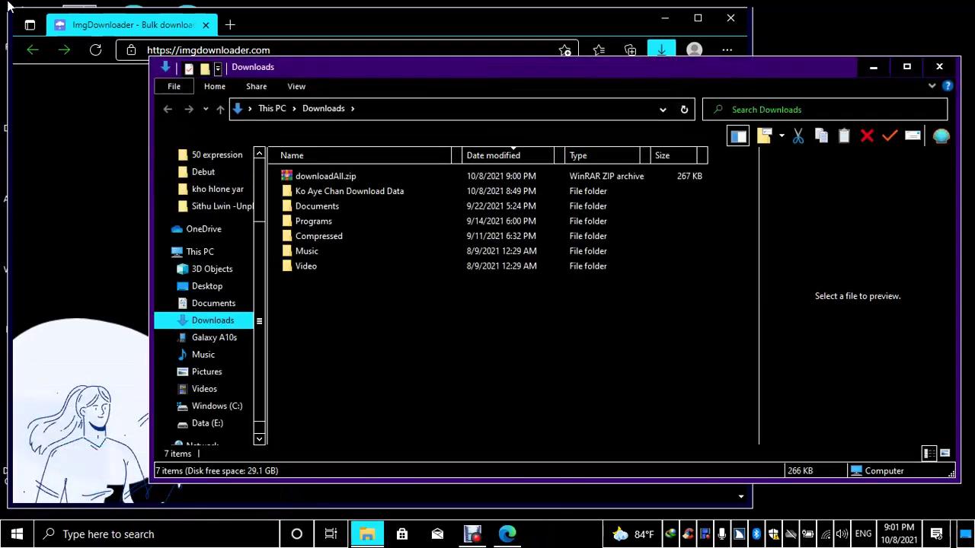
Extract downloadAll.zip into a downloadAll folder inside Downloads.
key("Down")
key("Up")
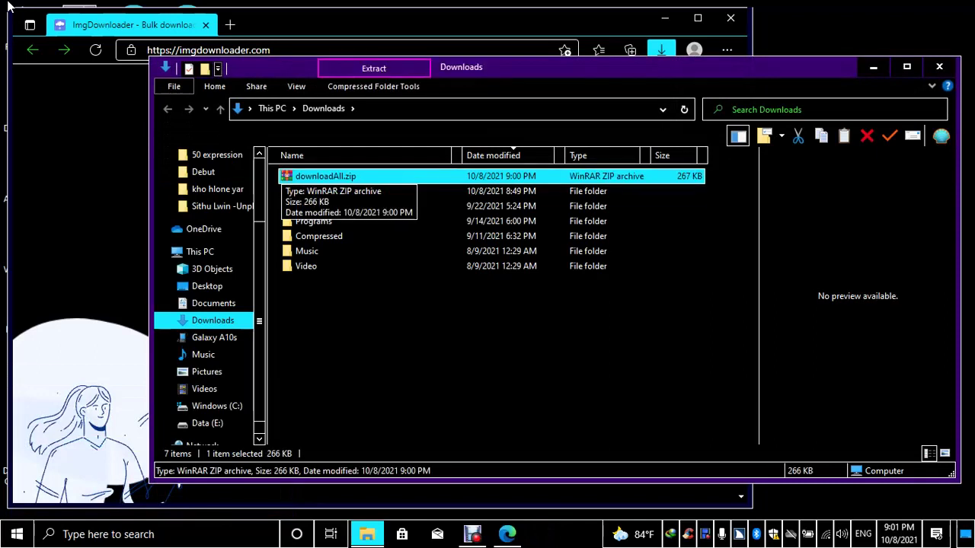
key("End")
key("Up")
key("Up")
key("Up")
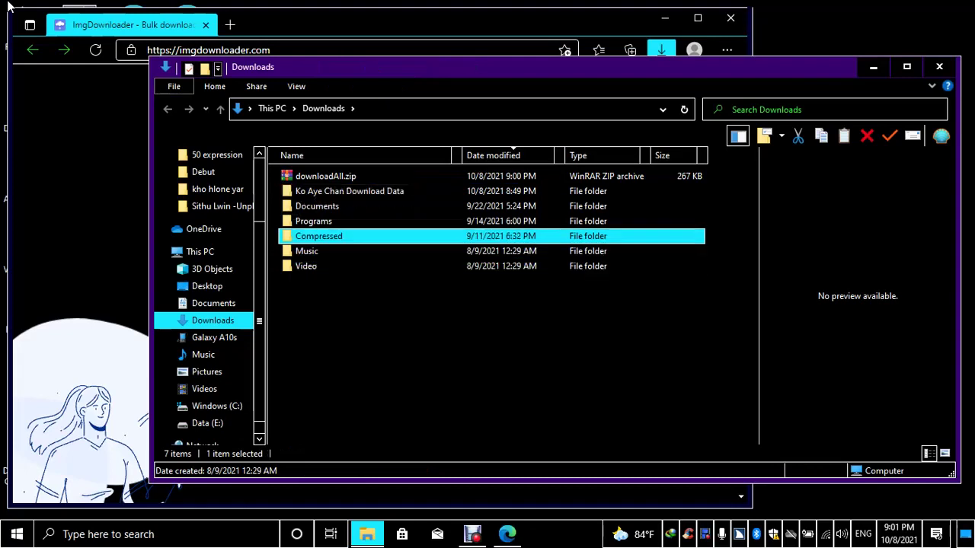
key("Up")
key("Up")
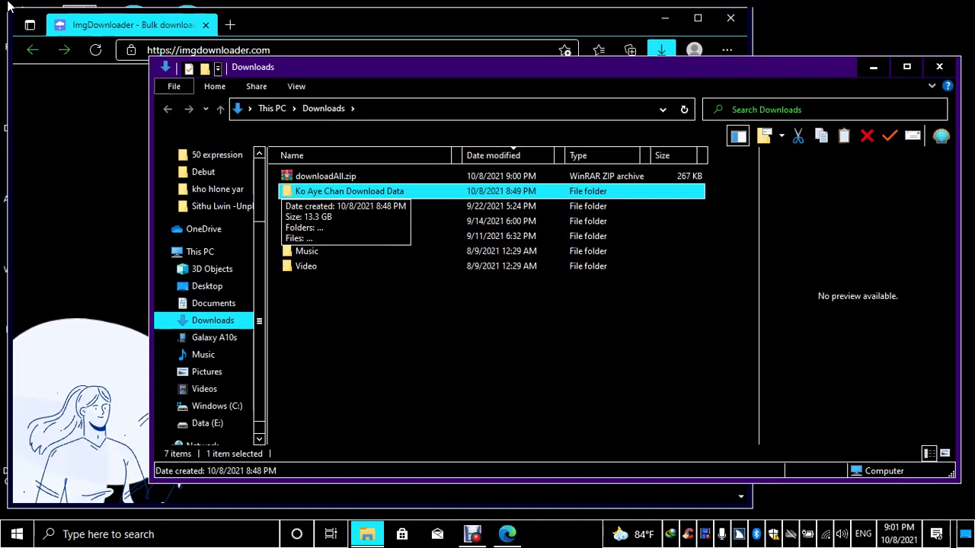
key("Up")
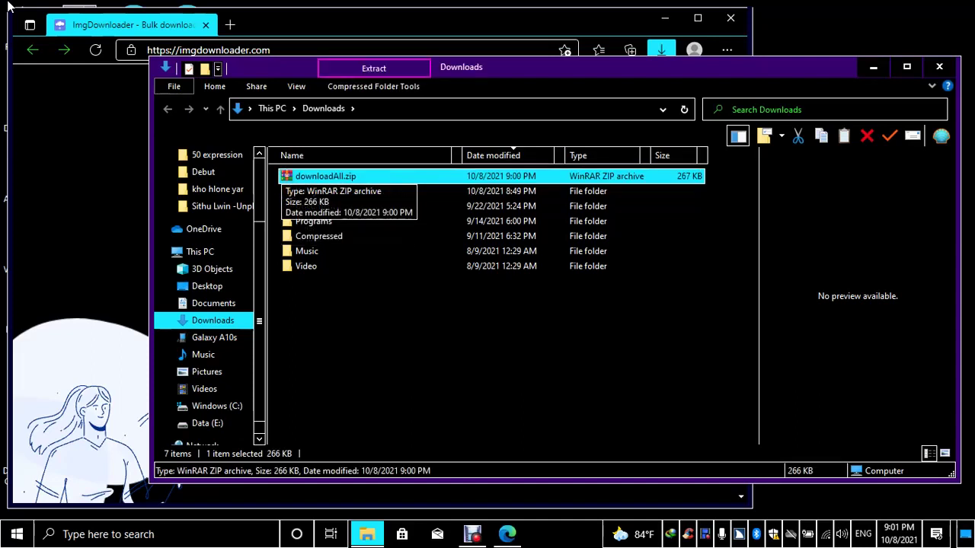
key("shift+F10")
key("e")
Open the extracted downloadAll folder, view its images through to the last one and close the folder window.
key("Down")
key("Up")
key("Down")
key("Down")
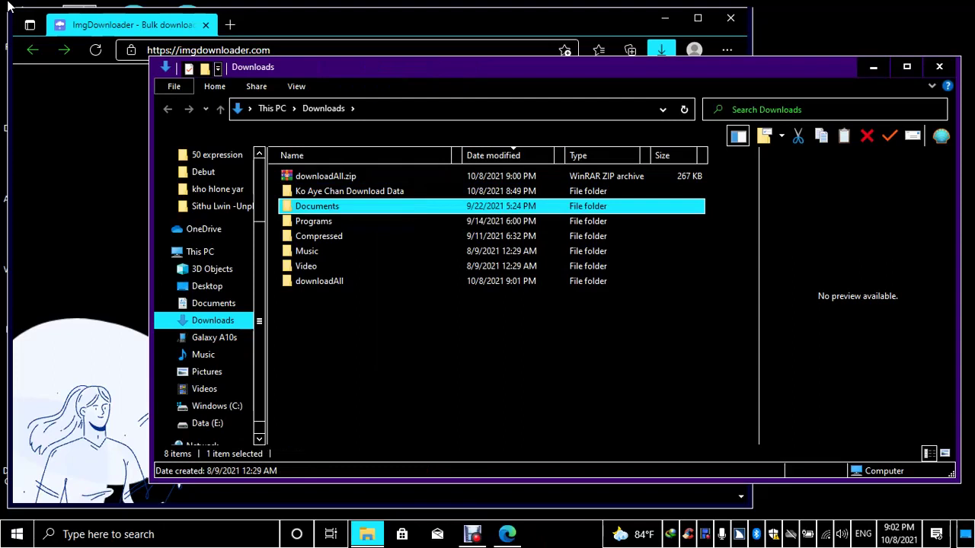
key("End")
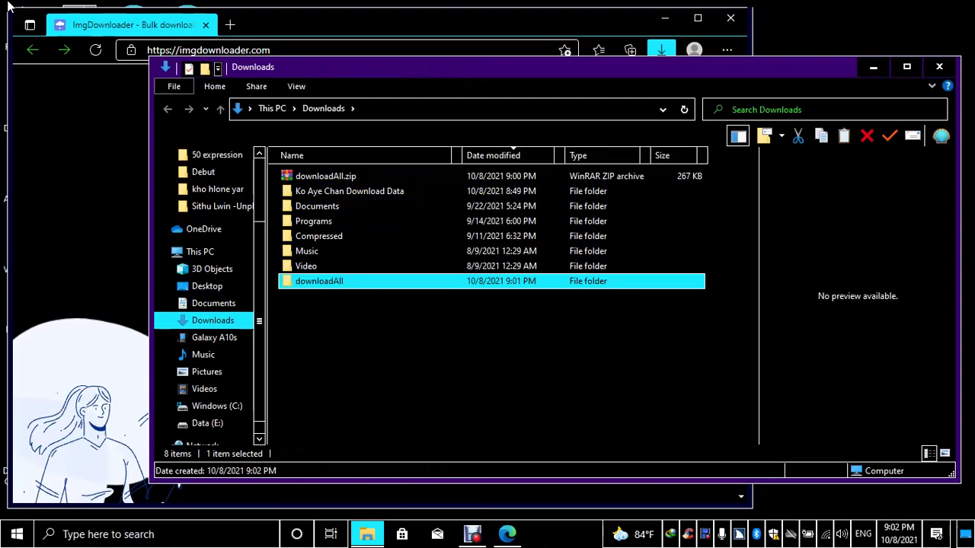
key("Return")
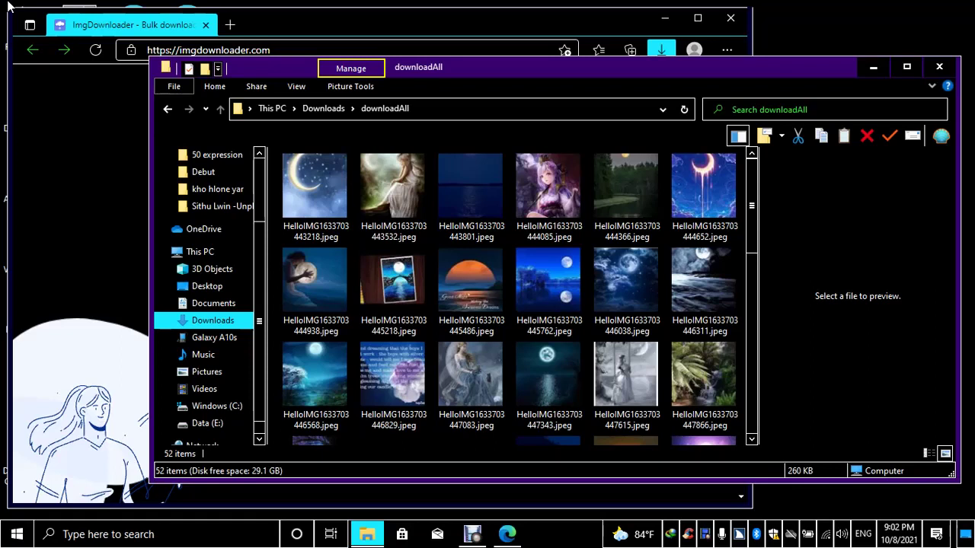
key("End")
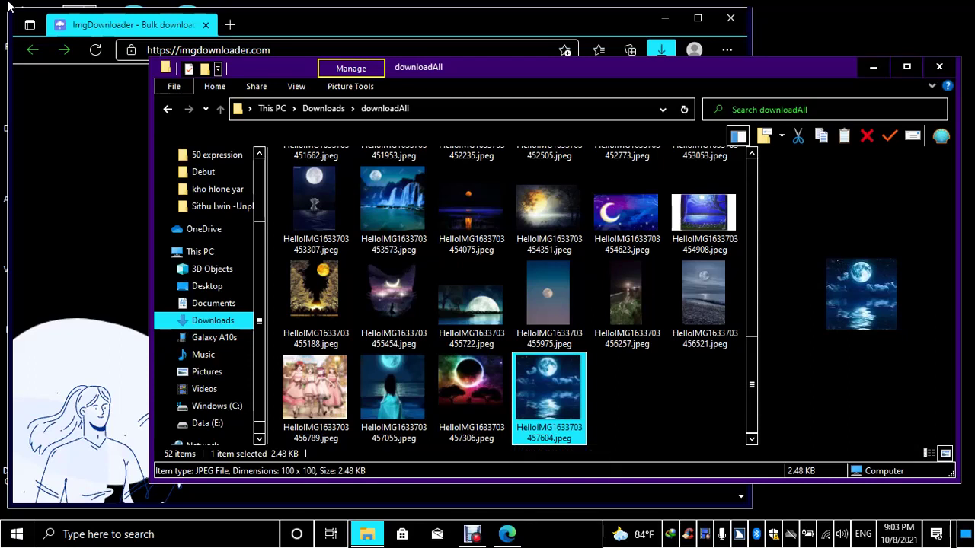
key("alt+F4")
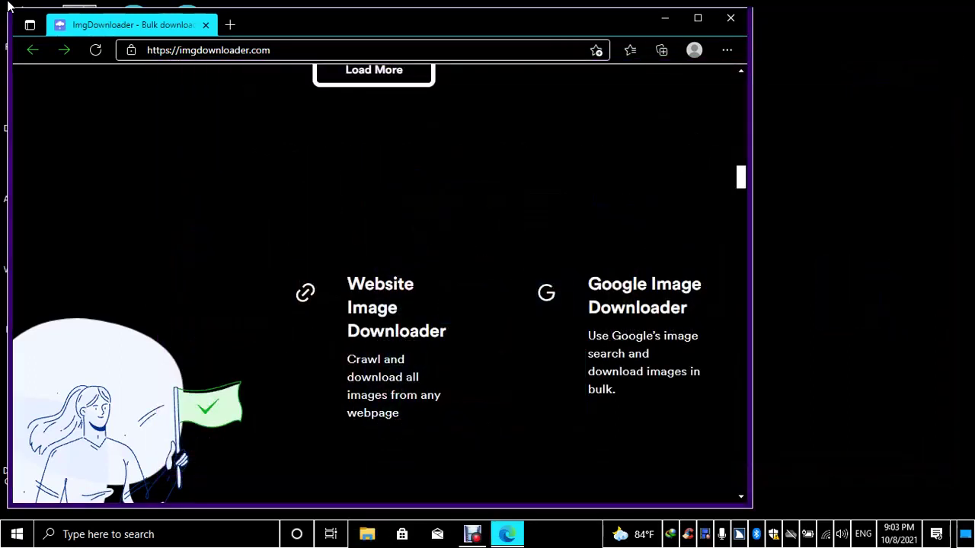
Load more moonlight images at the end of the ImgDownloader results list.
scroll(379, 285, "up", 15)
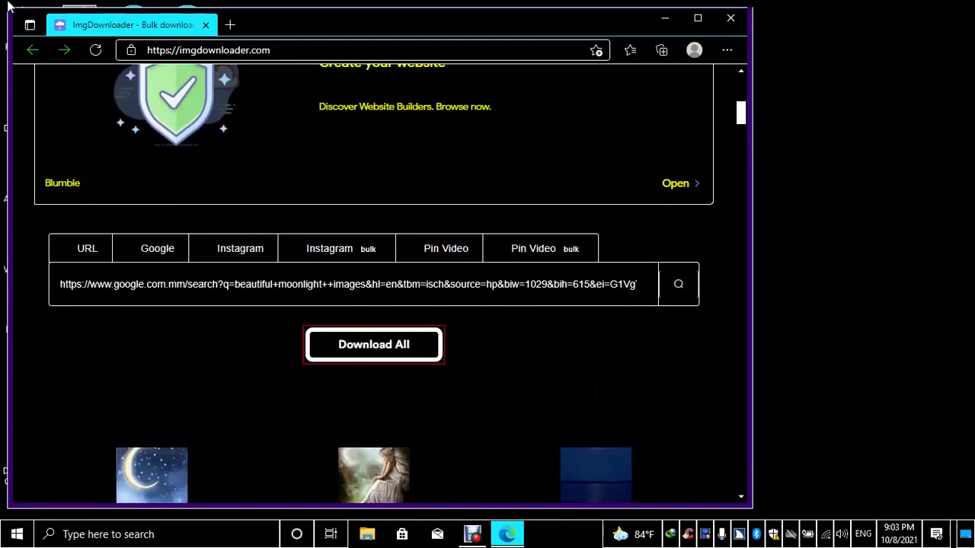
scroll(373, 304, "down", 5)
key("Tab")
key("Tab")
key("Tab")
key("Tab")
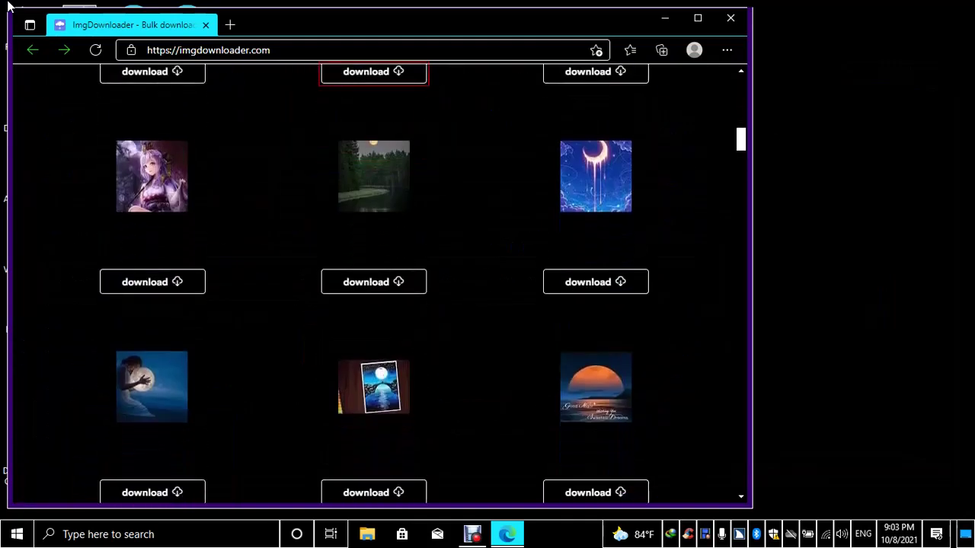
key("Tab")
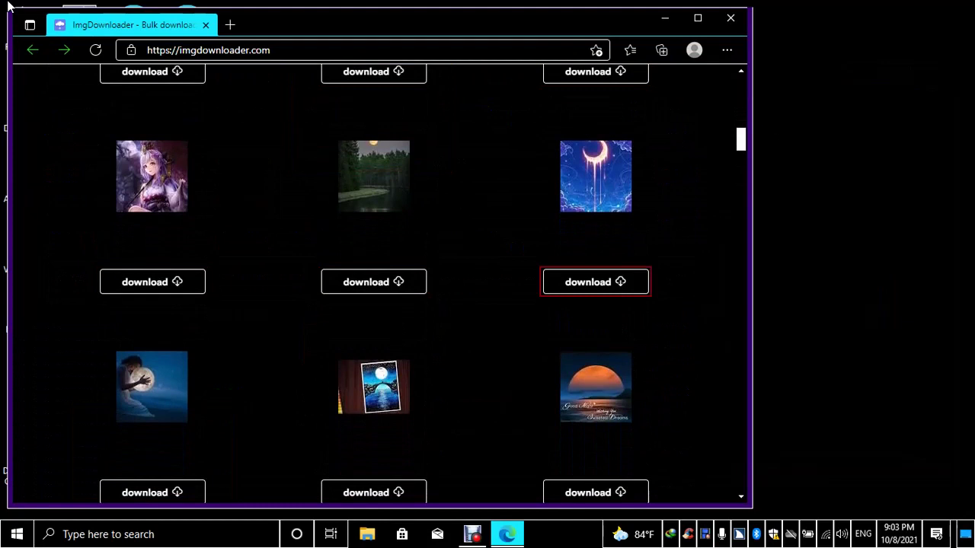
key("Tab")
key("Tab")
key("Tab")
key("Tab")
key("shift+Tab")
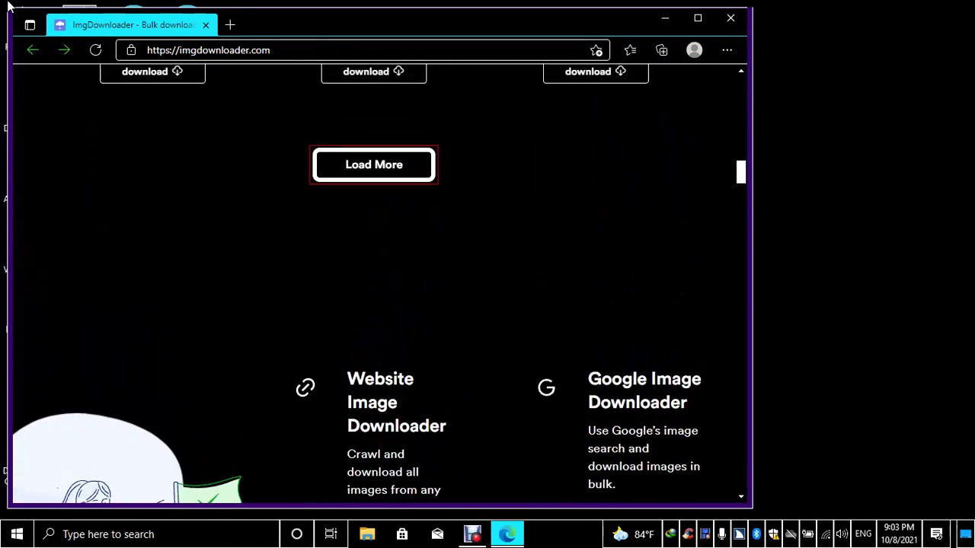
key("shift+Tab")
key("Tab")
key("Tab")
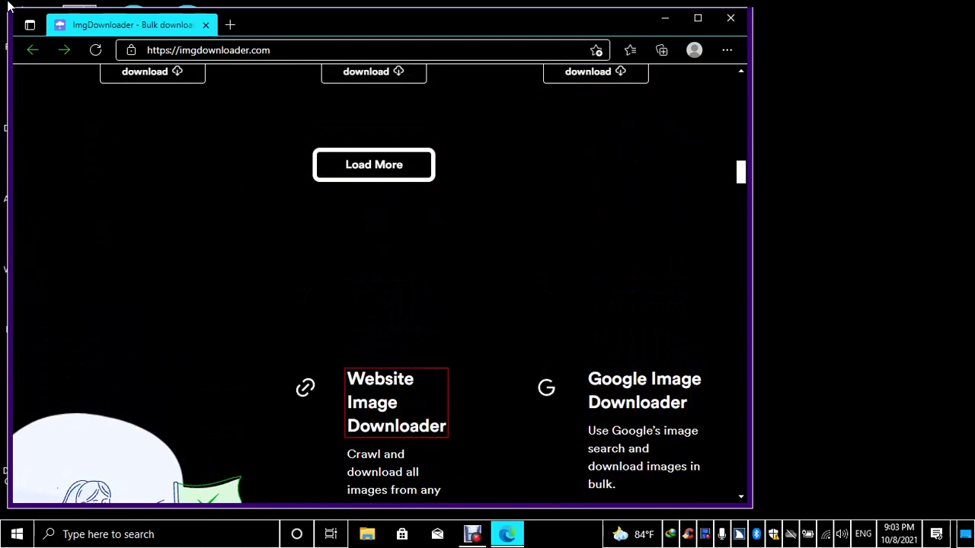
key("shift+Tab")
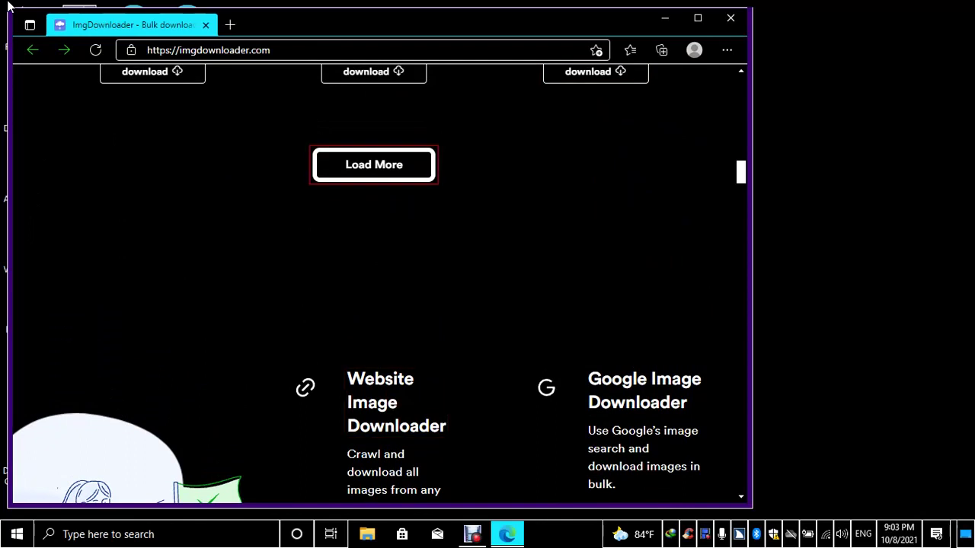
key("Return")
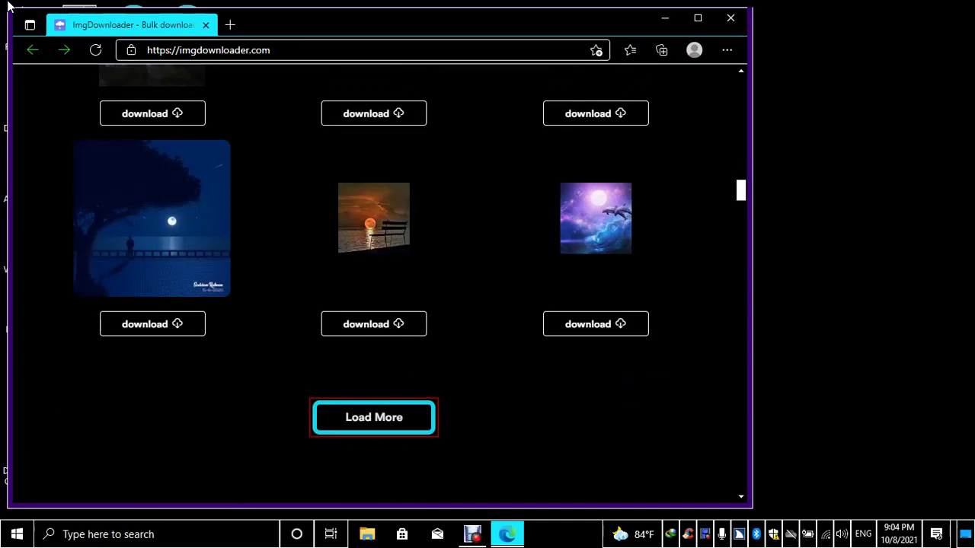
Return to the Download All option above the extended moonlight image results.
key("Home")
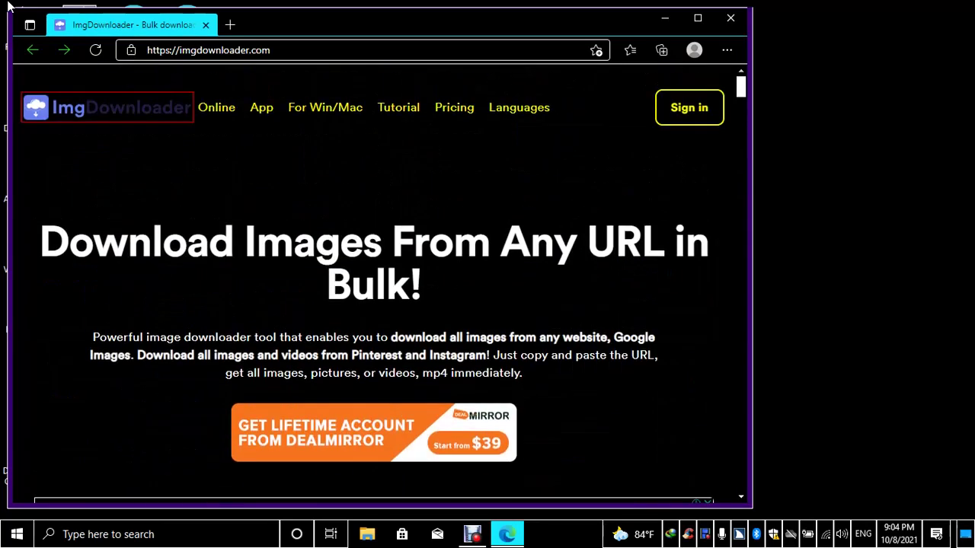
key("Tab")
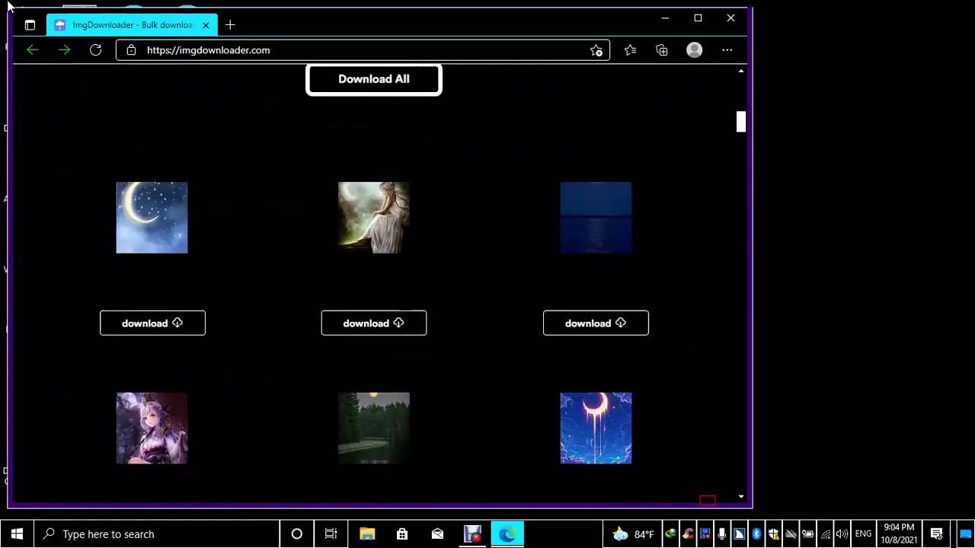